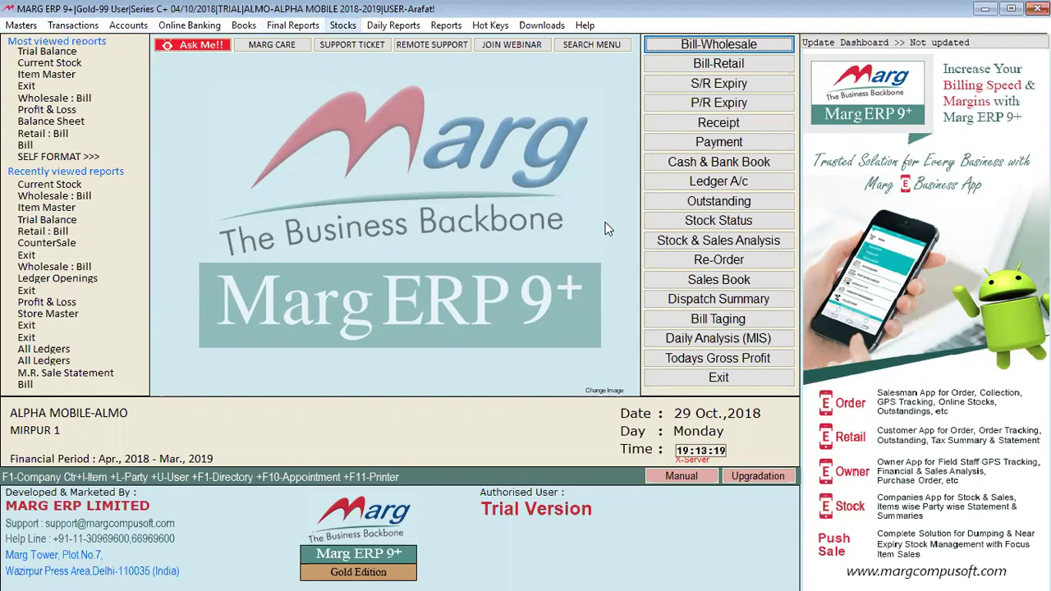
Review the current closing stock list, checking the HTC DESIRE 610 and Lenovo K5 Play entries, and return to the main screen.
key(Down)
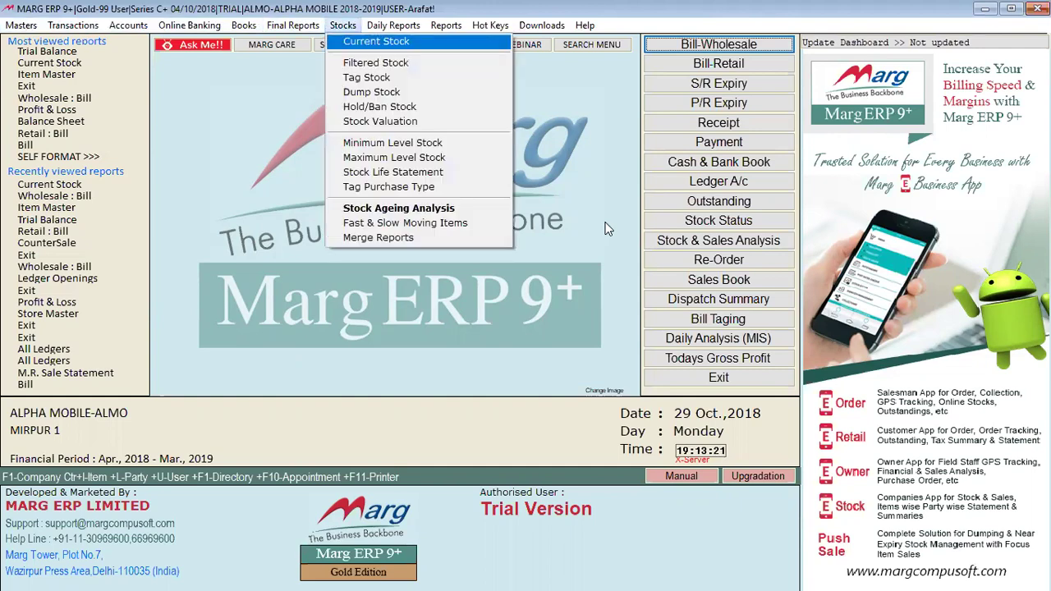
key(Return)
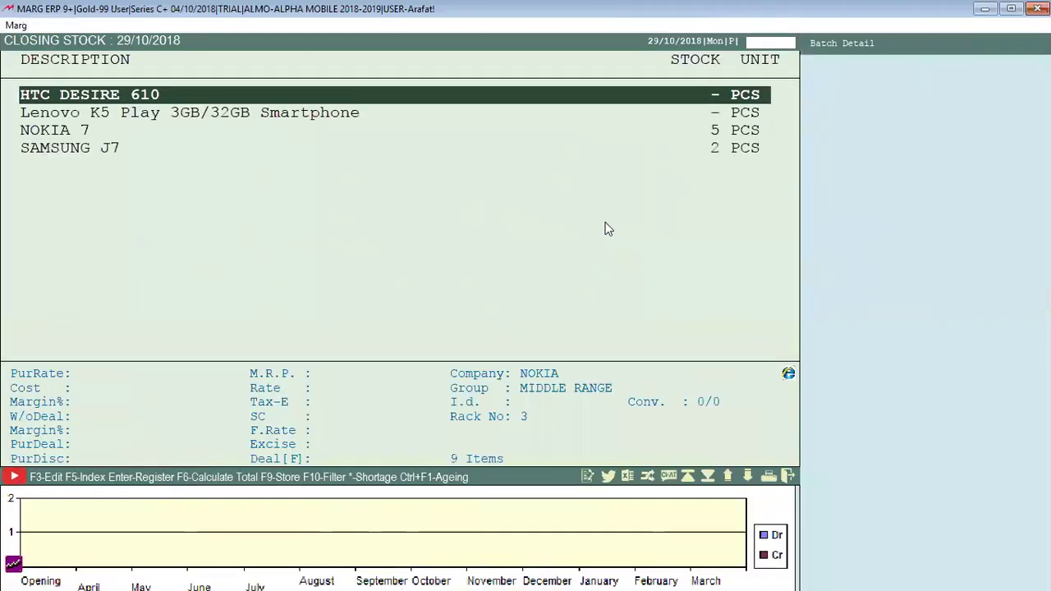
key(Down)
key(Up)
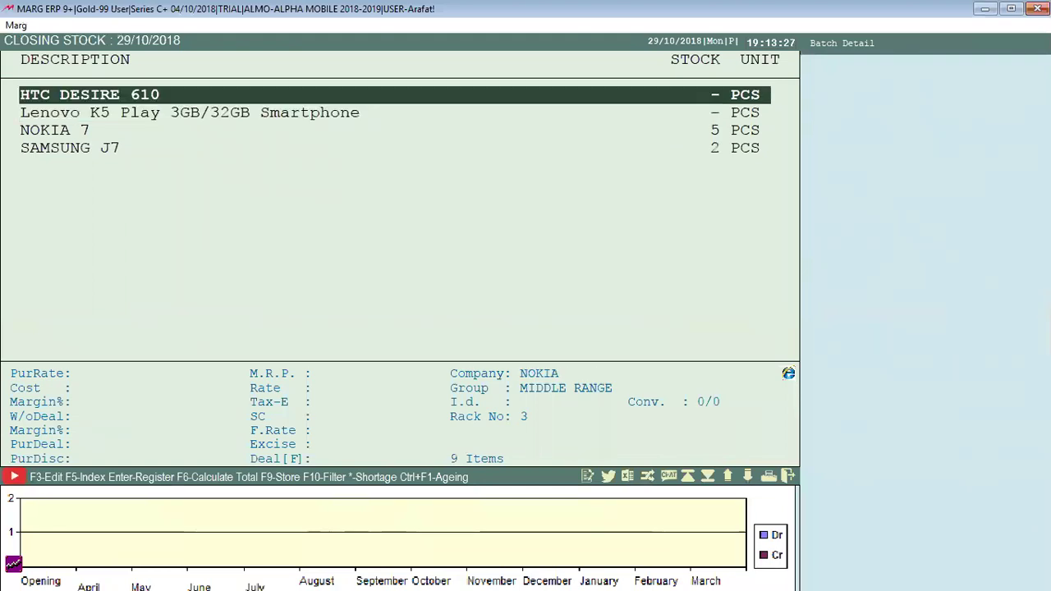
key(Down)
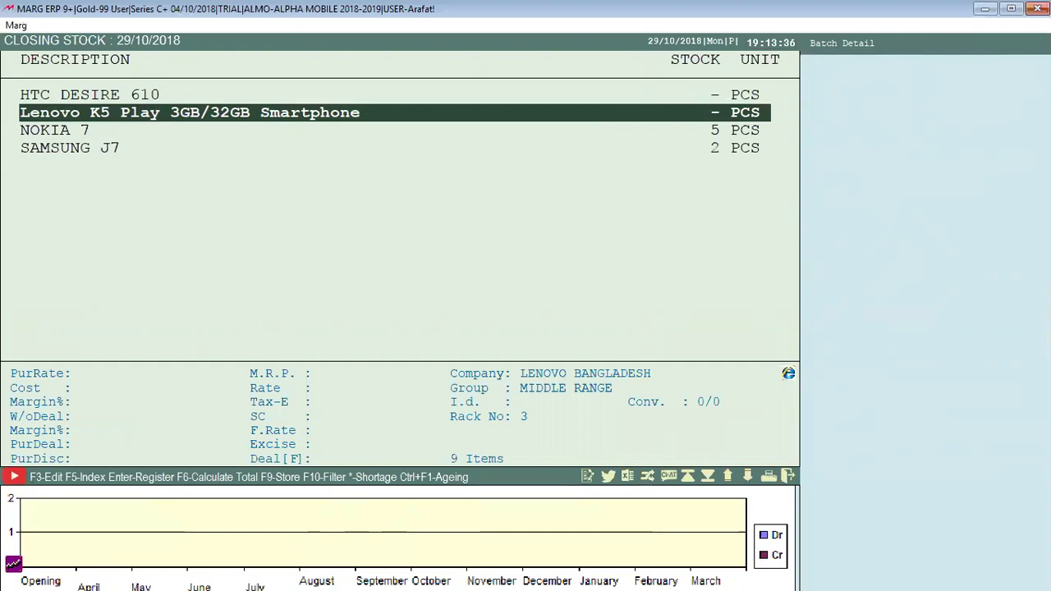
key(Escape)
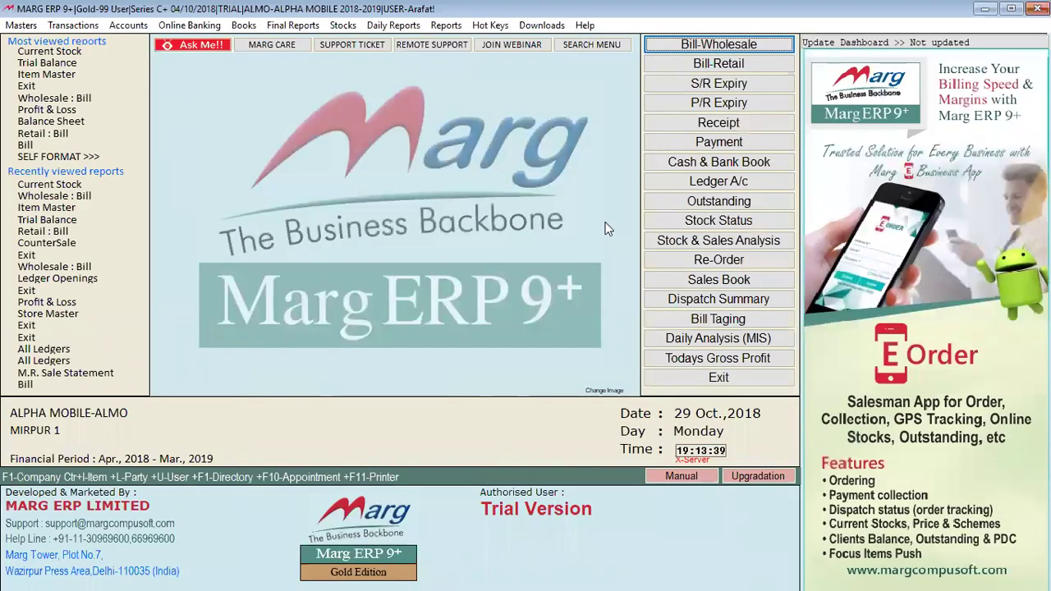
Start a new wholesale purchase bill dated 29/10/2018 and bring up the ledger list for choosing the supplier.
key(alt)
key(Right)
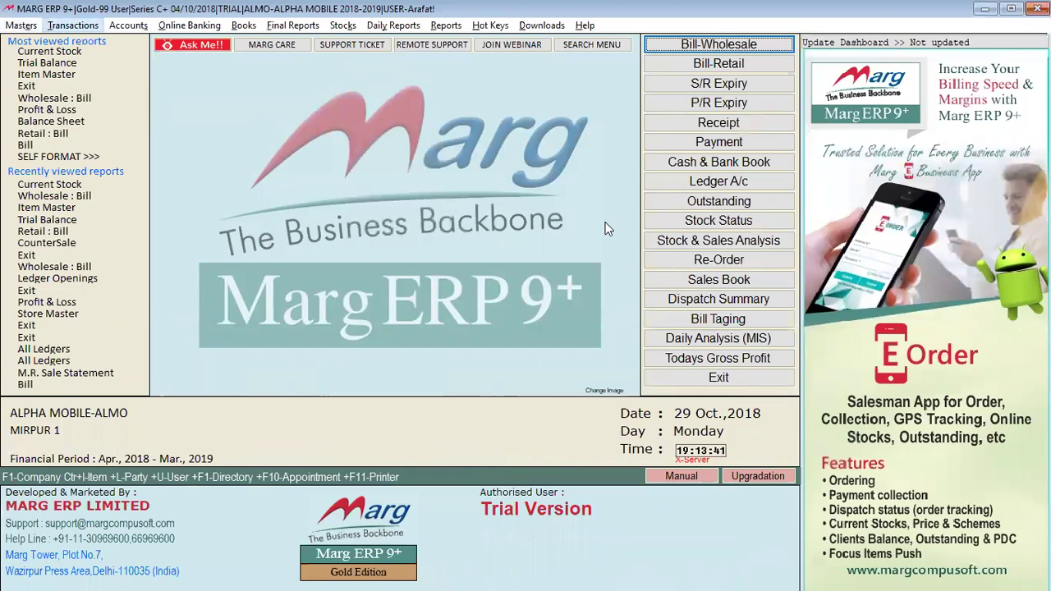
key(Down)
key(Down)
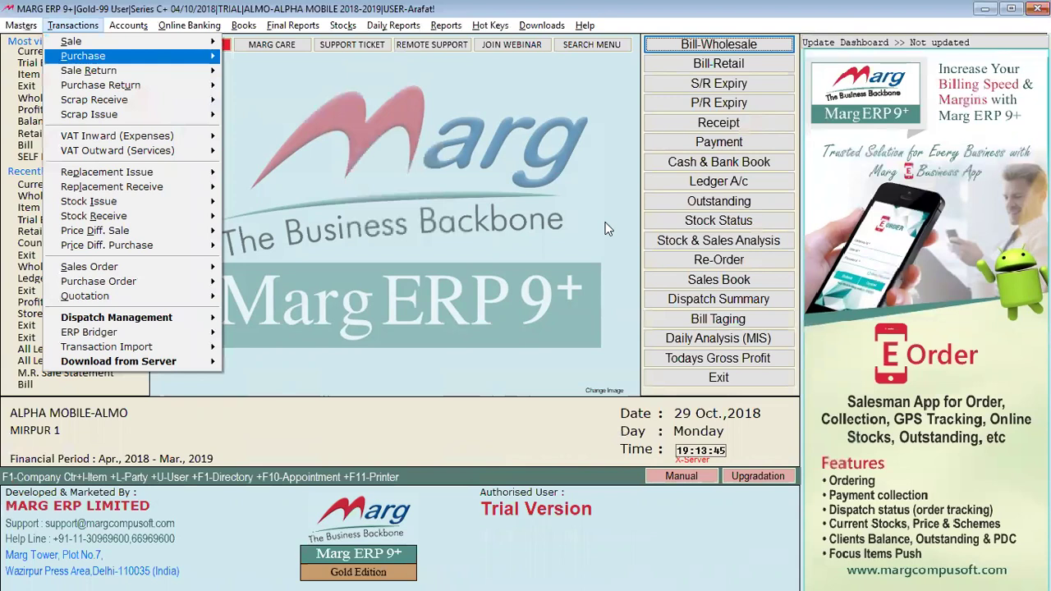
key(Right)
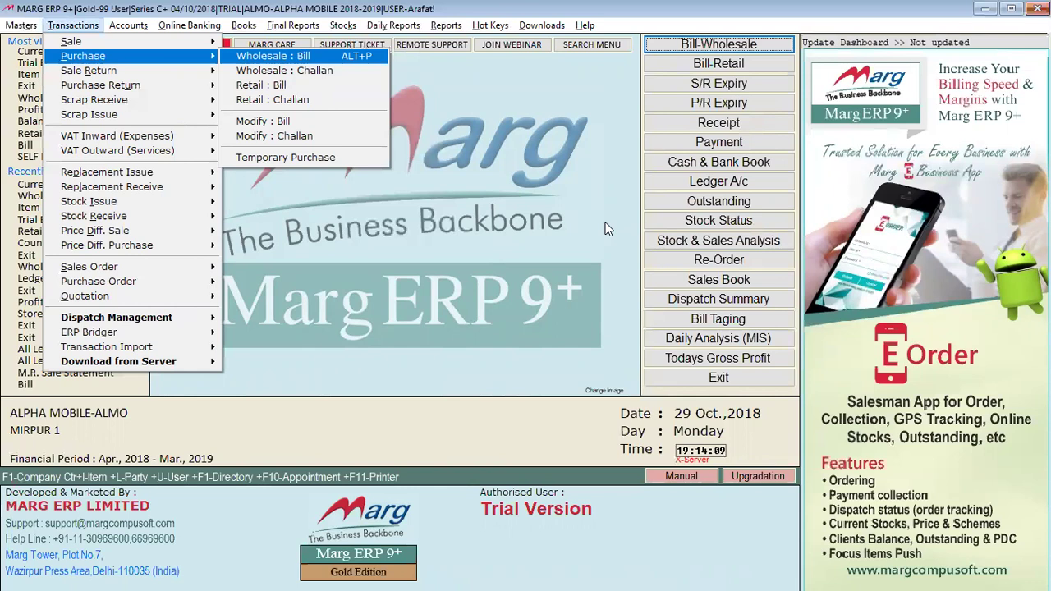
key(Return)
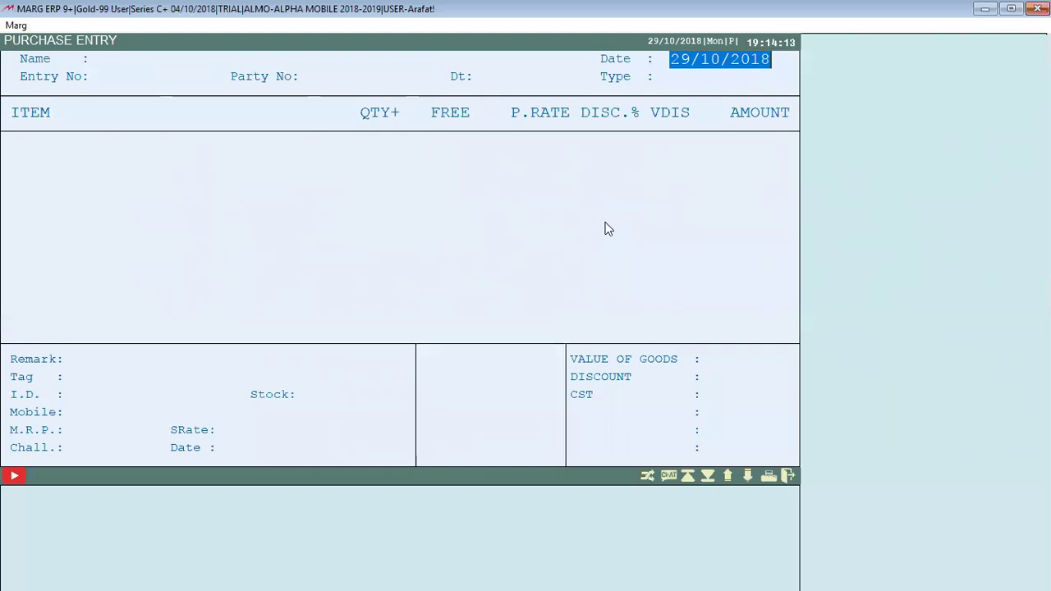
key(Return)
key(Up)
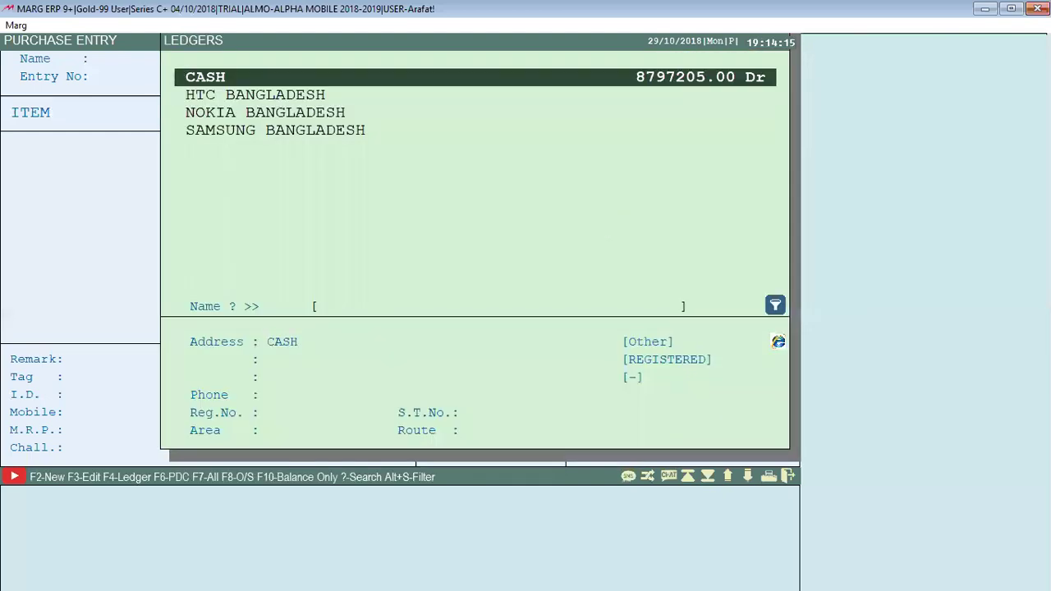
Examine the existing ledgers in the supplier list to see whether the Lenovo supplier is already there.
key(Down)
key(Down)
key(Down)
key(Up)
key(Up)
key(Up)
key(Down)
key(Down)
key(Up)
key(Up)
key(Down)
key(Up)
key(Down)
key(Down)
key(Up)
key(Down)
key(Down)
key(Up)
key(Up)
key(Up)
key(Down)
key(Down)
key(Down)
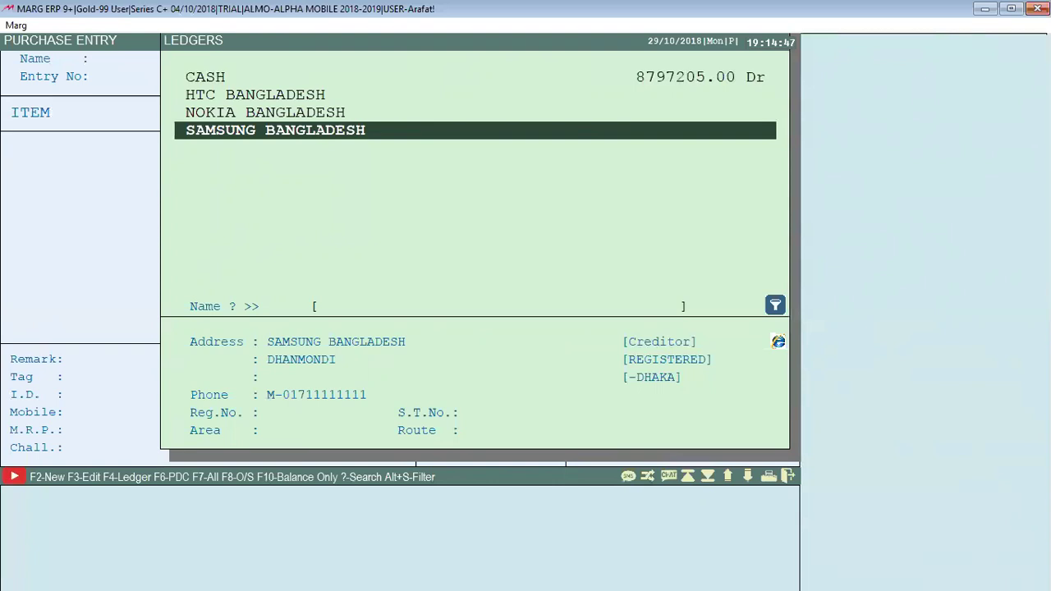
Create a ledger named LENOVO BANGLADESH under SUNDRY CREDITORS (SUPPLIERS), with GULSHAN 1 as its station.
key(F2)
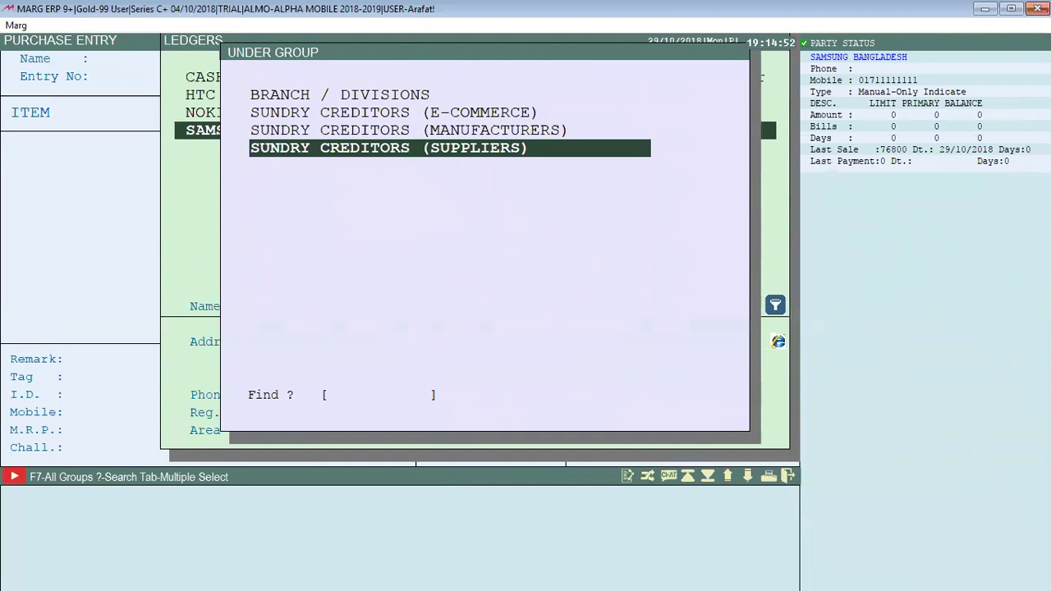
key(Return)
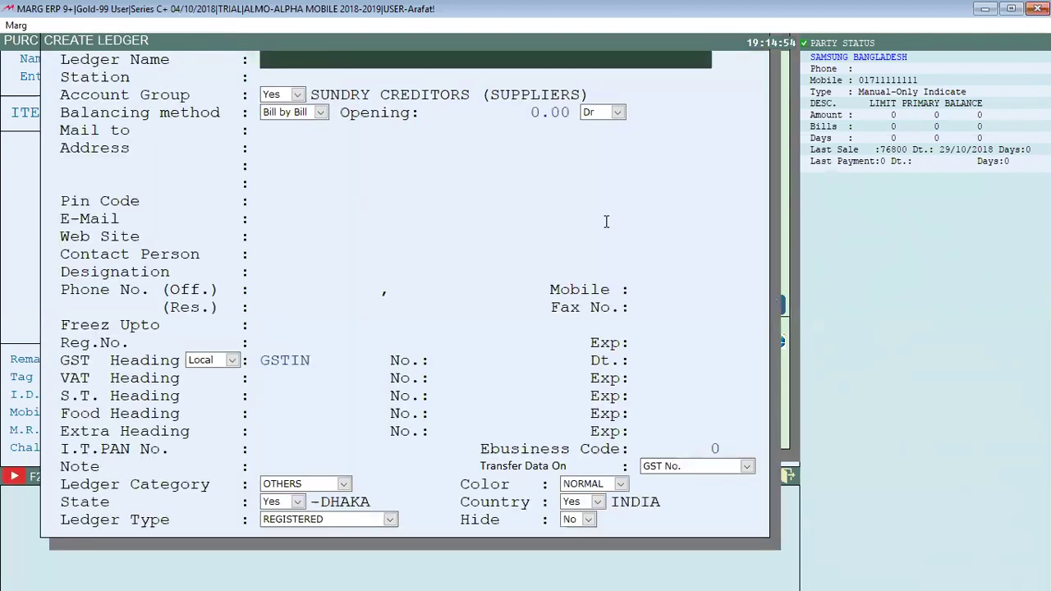
text(LENOVO BANGLADESH)
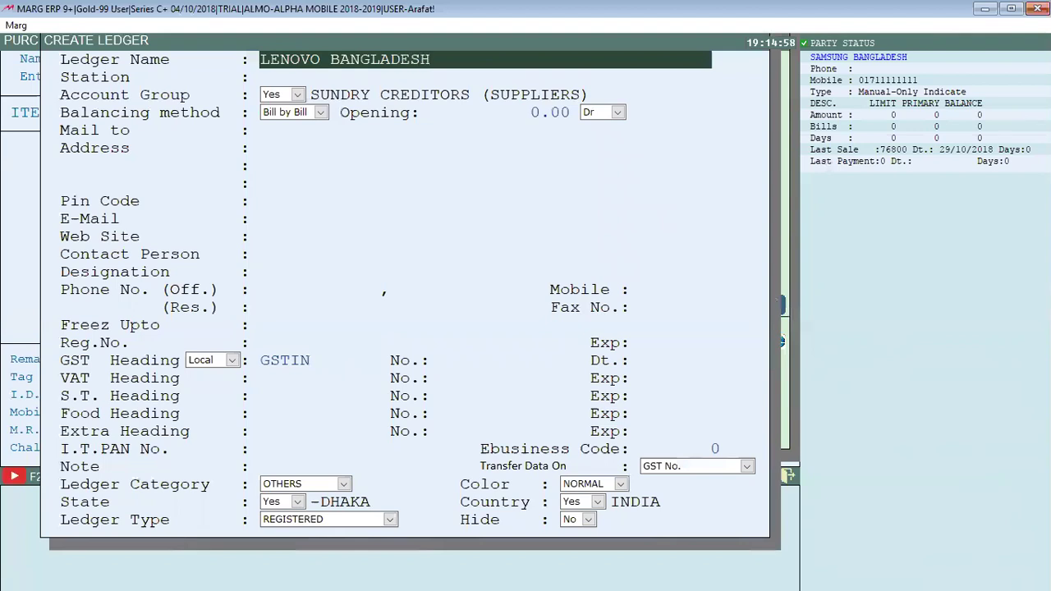
key(Return)
text(GULSHAN)
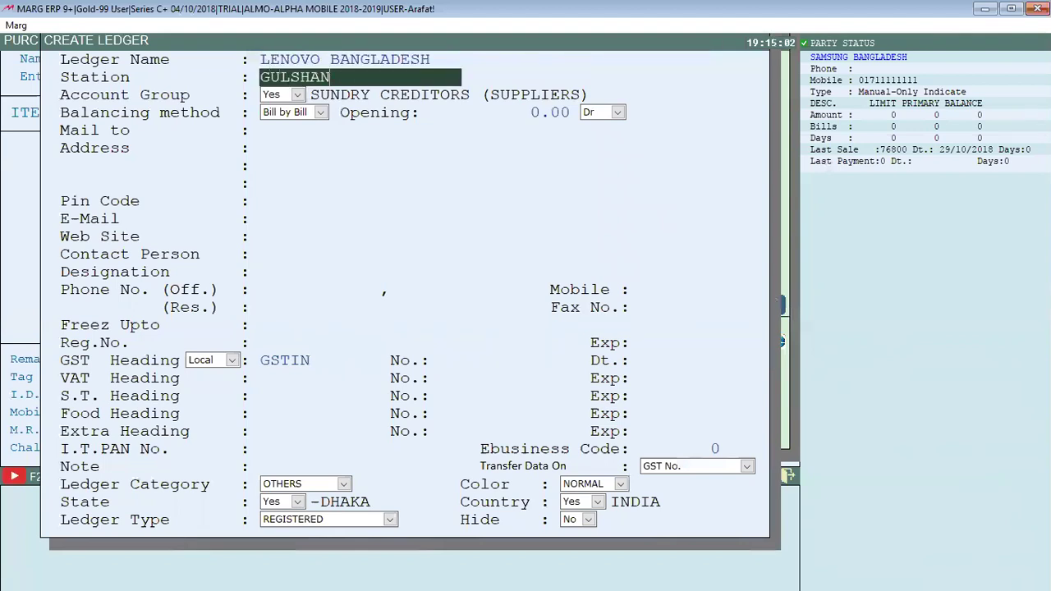
text( 1)
key(Return)
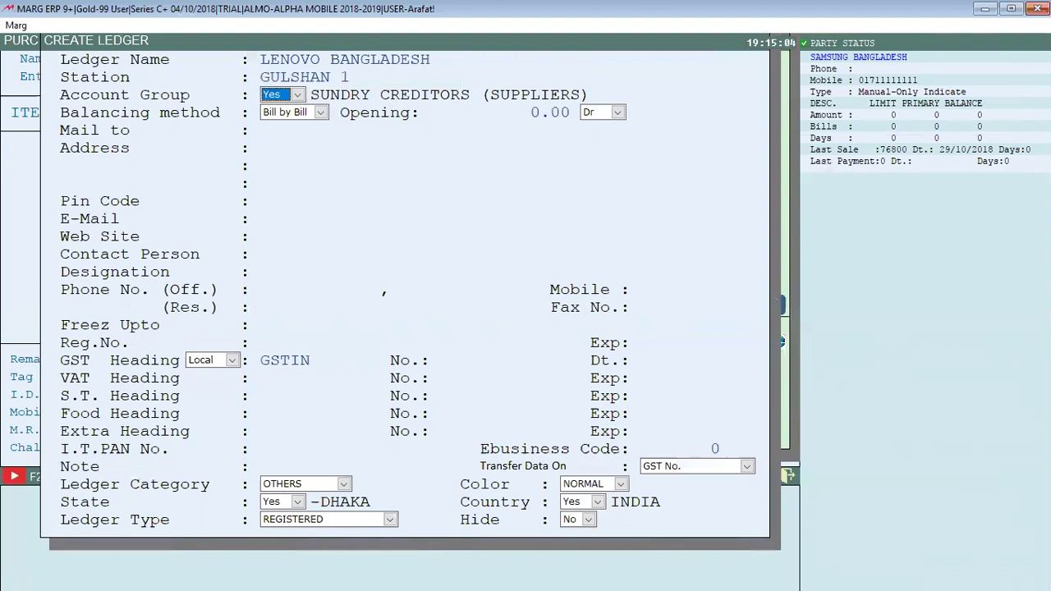
Set the new ledger's country to BANGLADESH, keep the other fields at their defaults, and return to the ledger list.
key(Return)
key(Return)
key(Return)
key(Return)
key(Return)
key(Return)
key(Return)
key(Return)
key(Return)
key(Return)
key(Return)
key(Return)
key(Return)
key(Return)
key(Return)
key(Return)
key(Return)
key(Return)
key(Return)
key(Return)
key(Return)
key(Return)
key(Return)
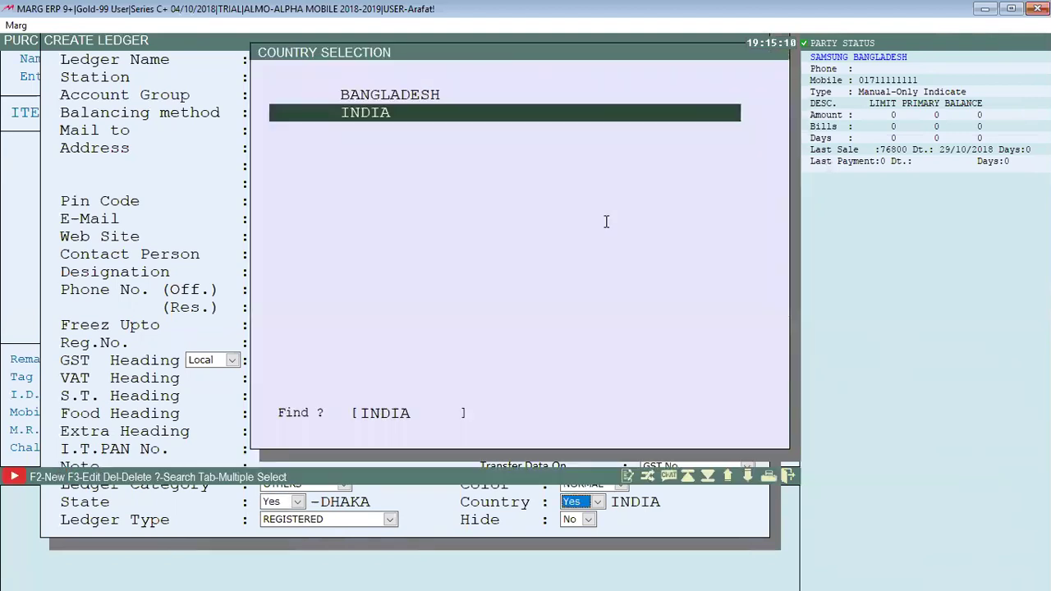
key(Up)
key(Return)
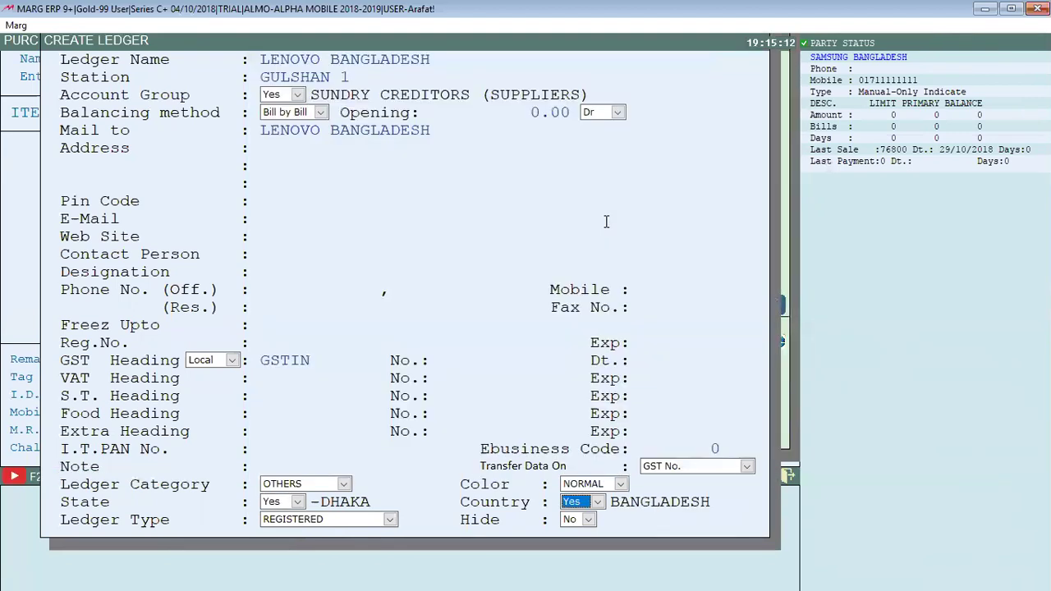
key(Return)
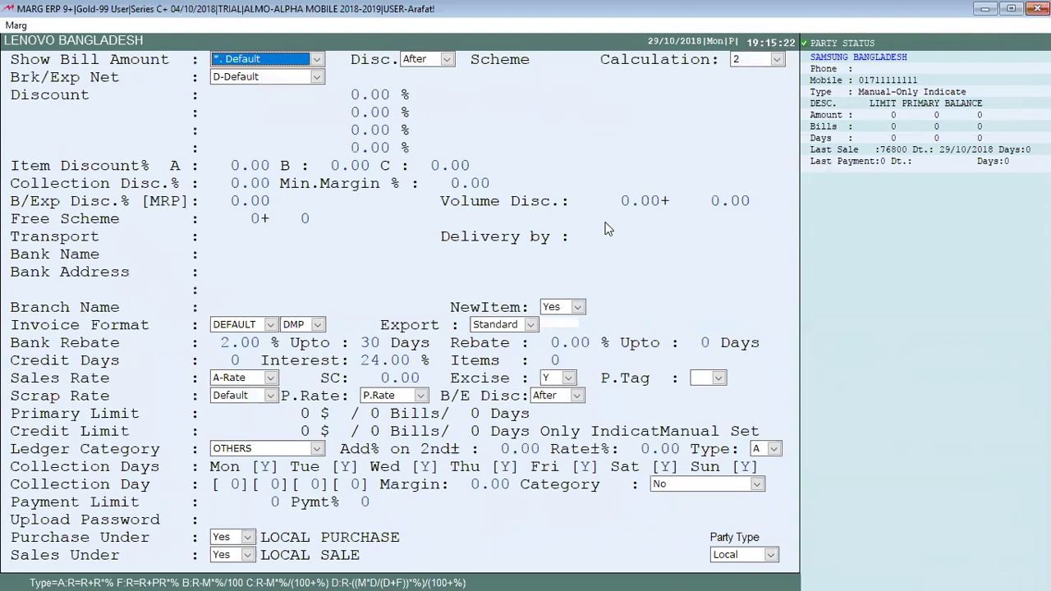
key(Escape)
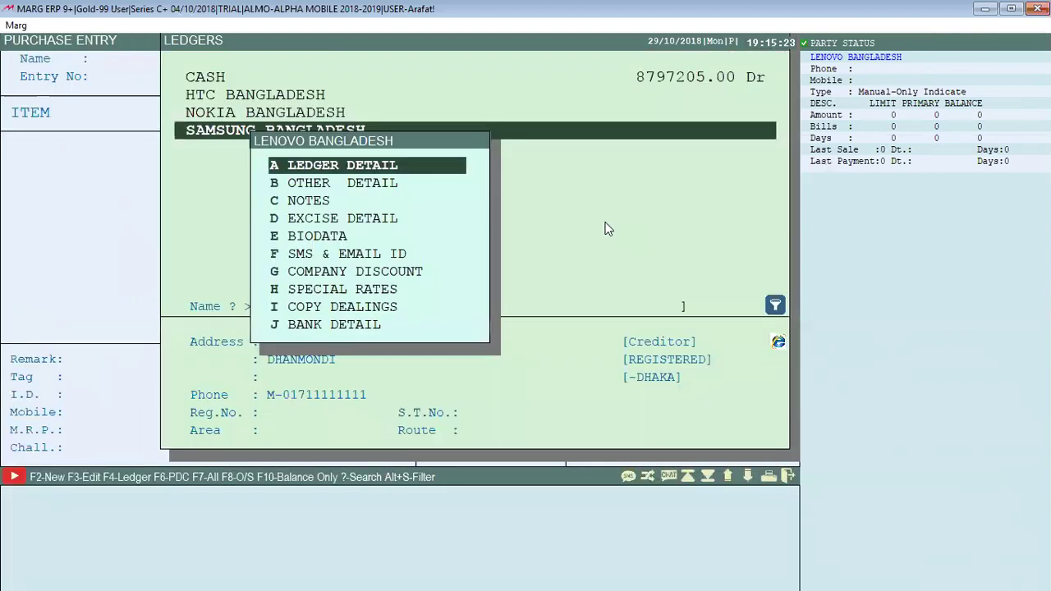
key(Escape)
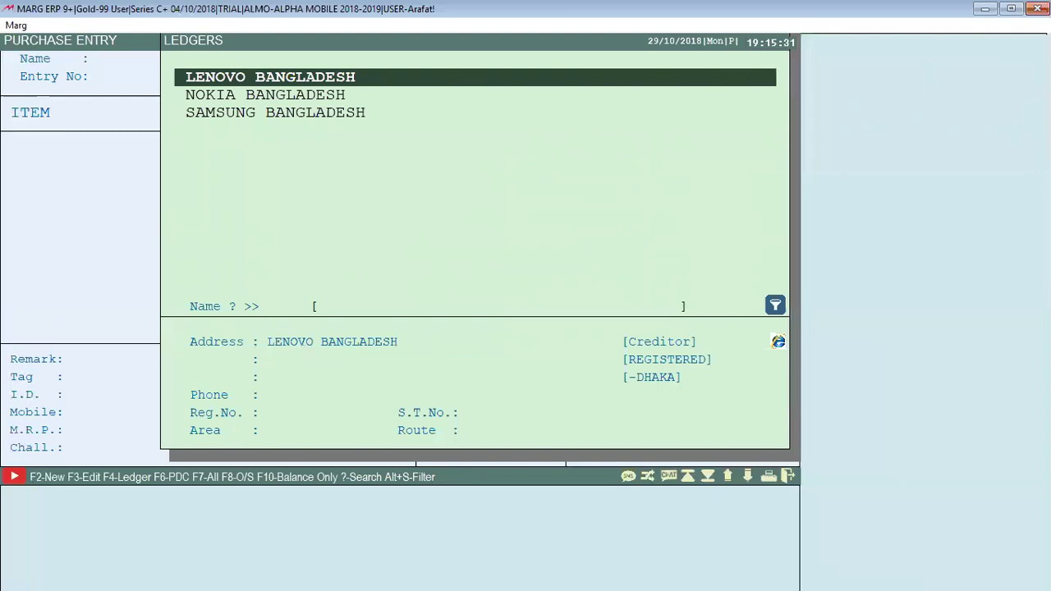
Fill in the purchase bill header with supplier LENOVO BANGLADESH, the party number, date 29/10/2018 and CASH as payment type.
key(Return)
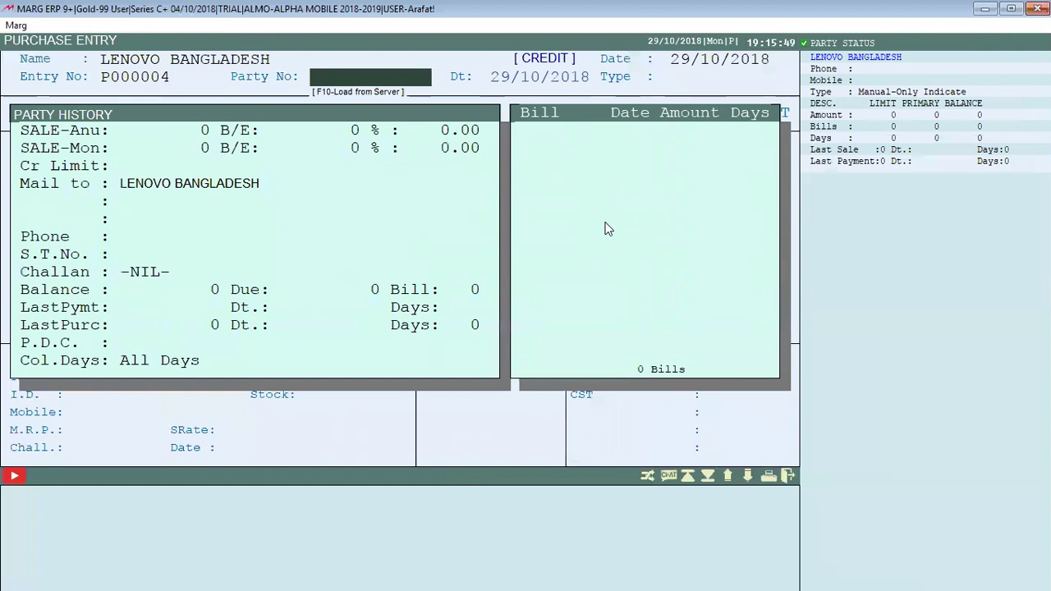
text(T87650)
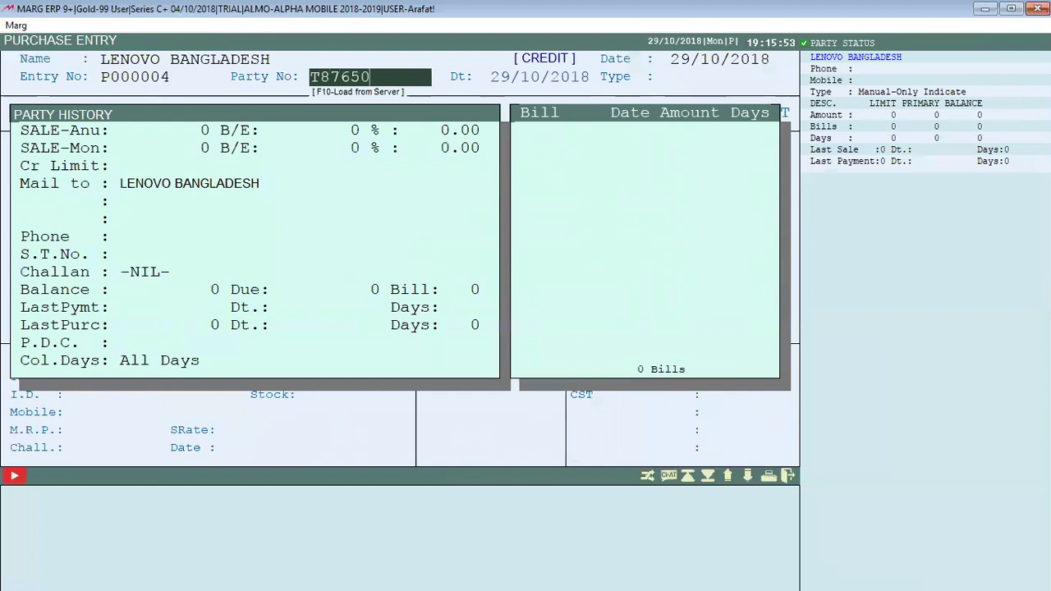
key(Return)
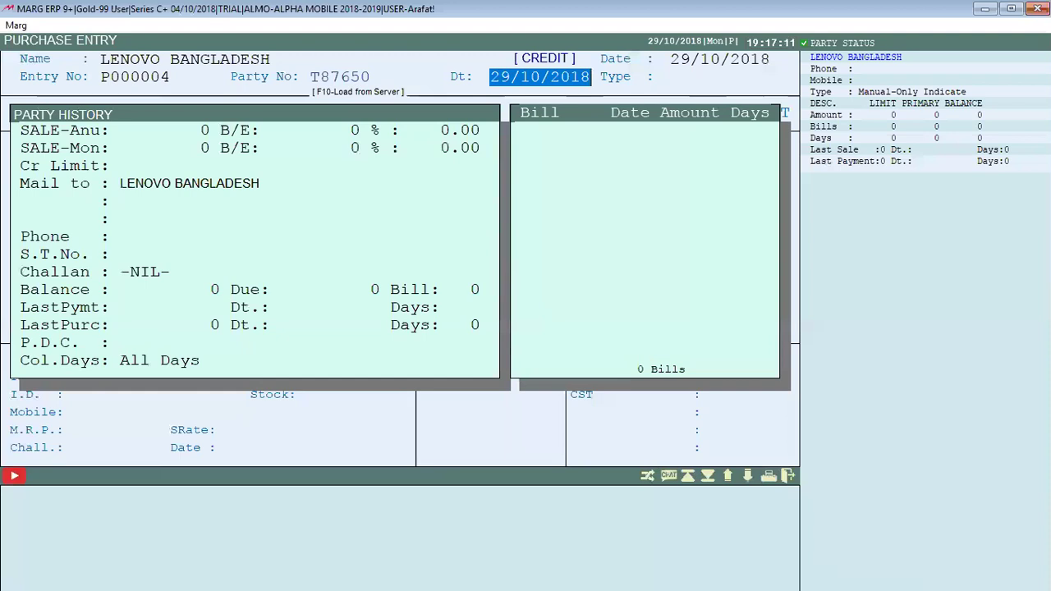
key(Return)
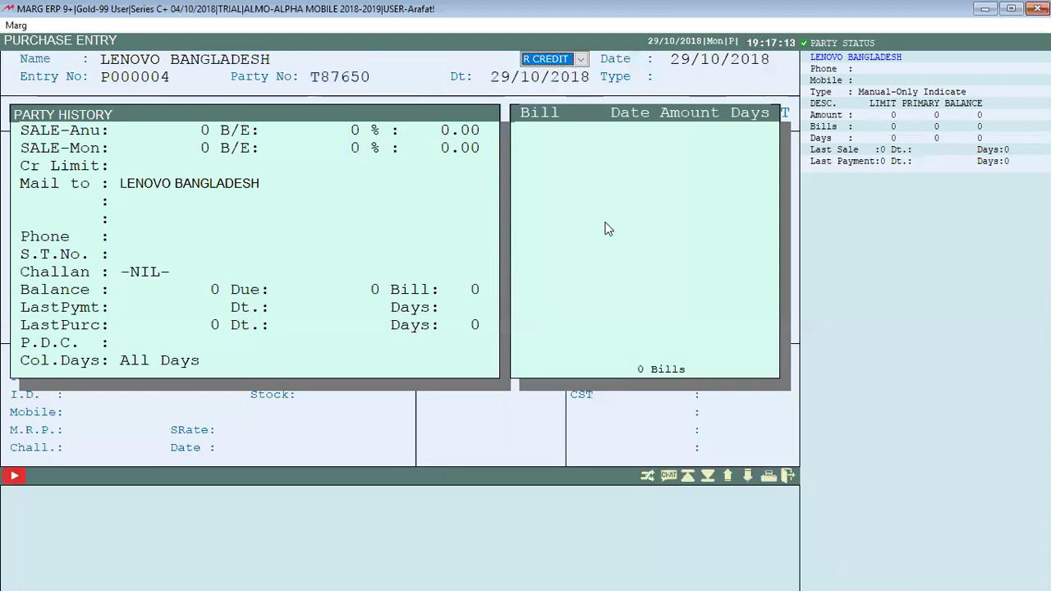
key(c)
key(Return)
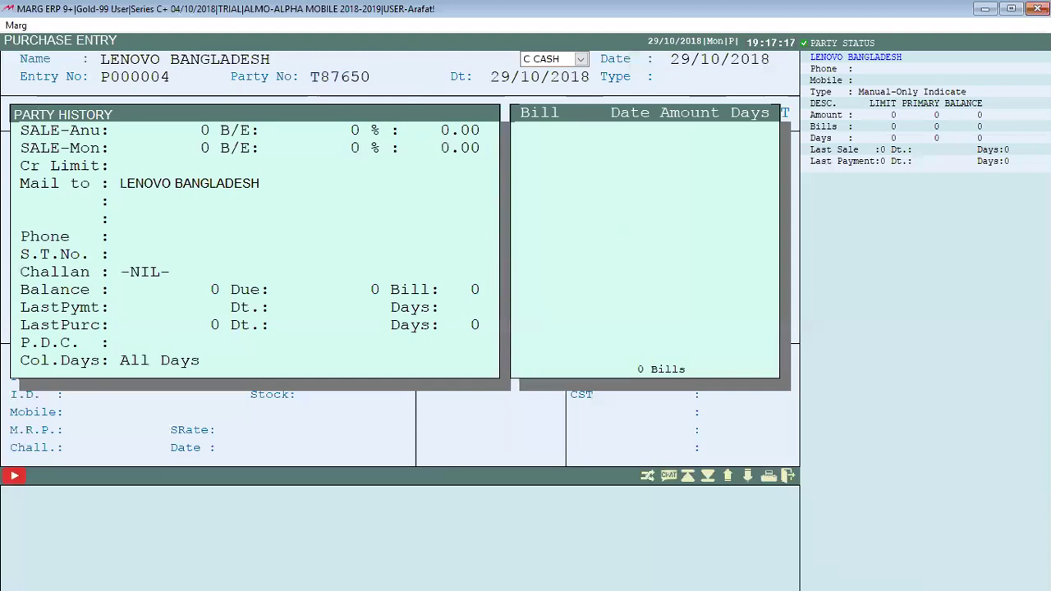
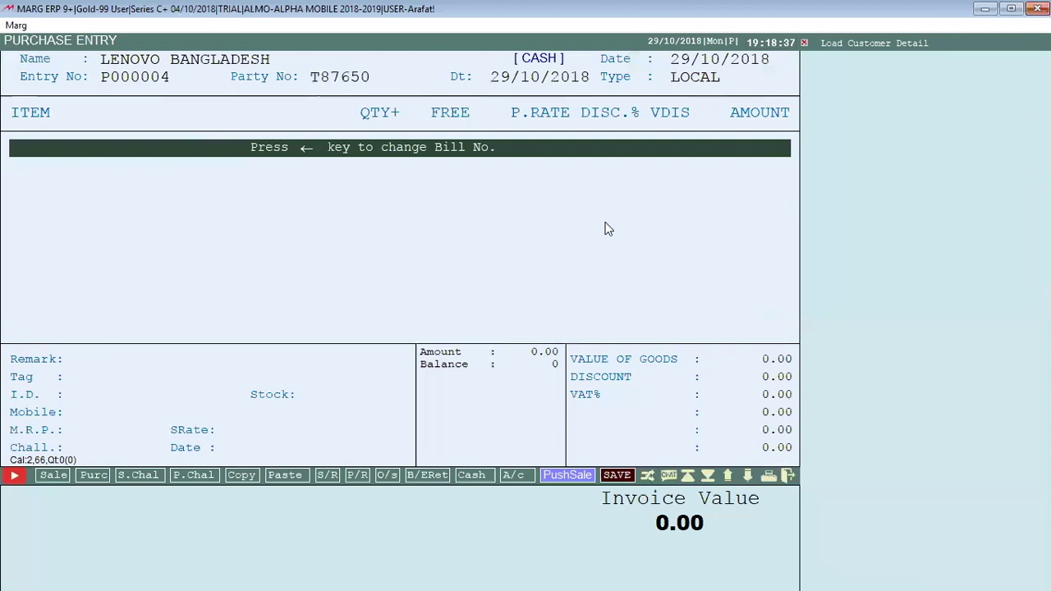
Add the Lenovo K5 Play 3GB/32GB Smartphone to the purchase bill, leaving its tag blank.
key(Return)
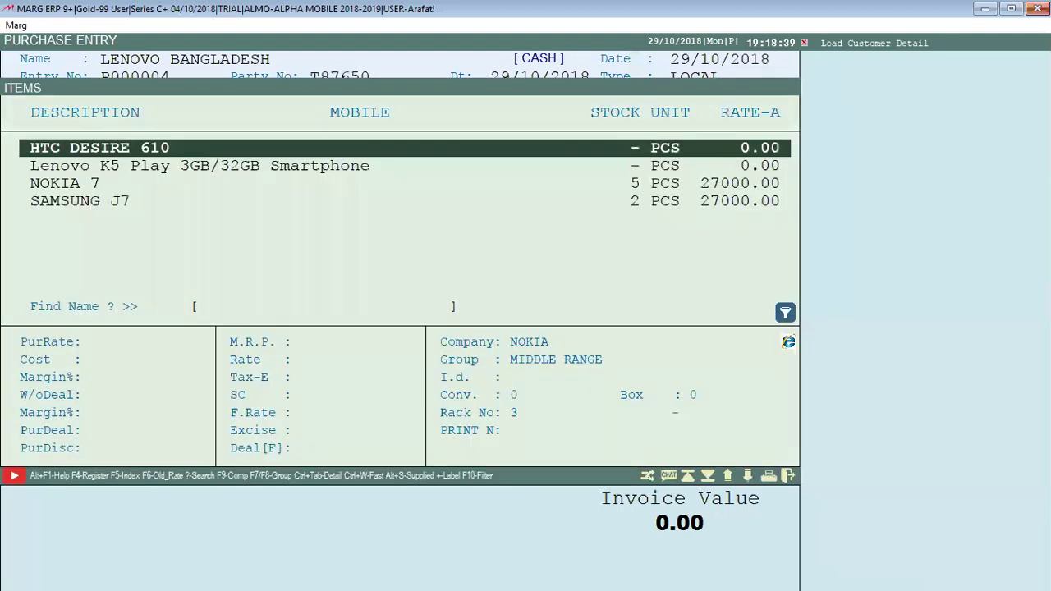
key(Down)
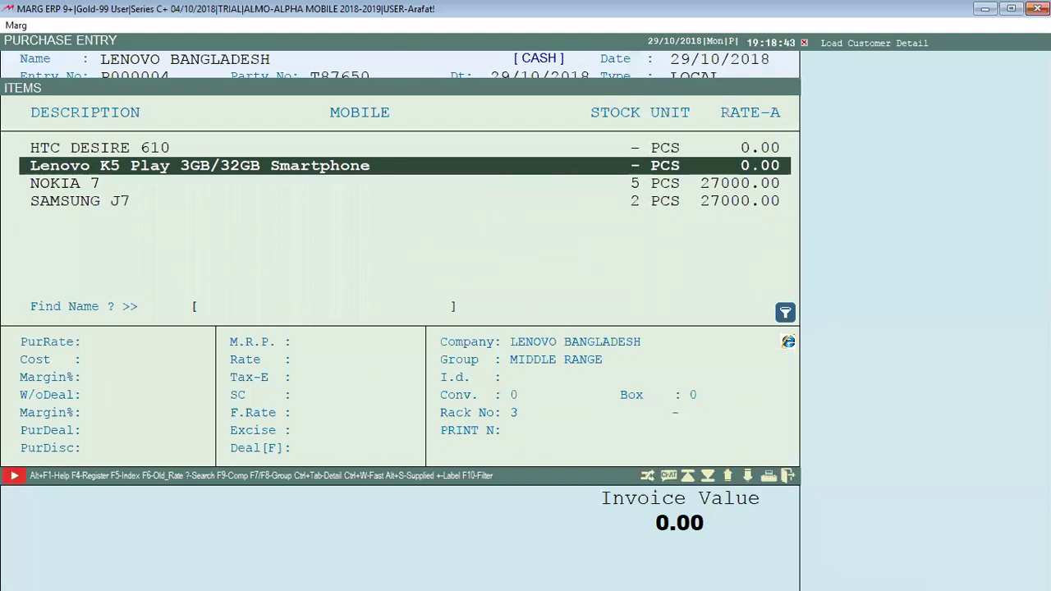
key(Return)
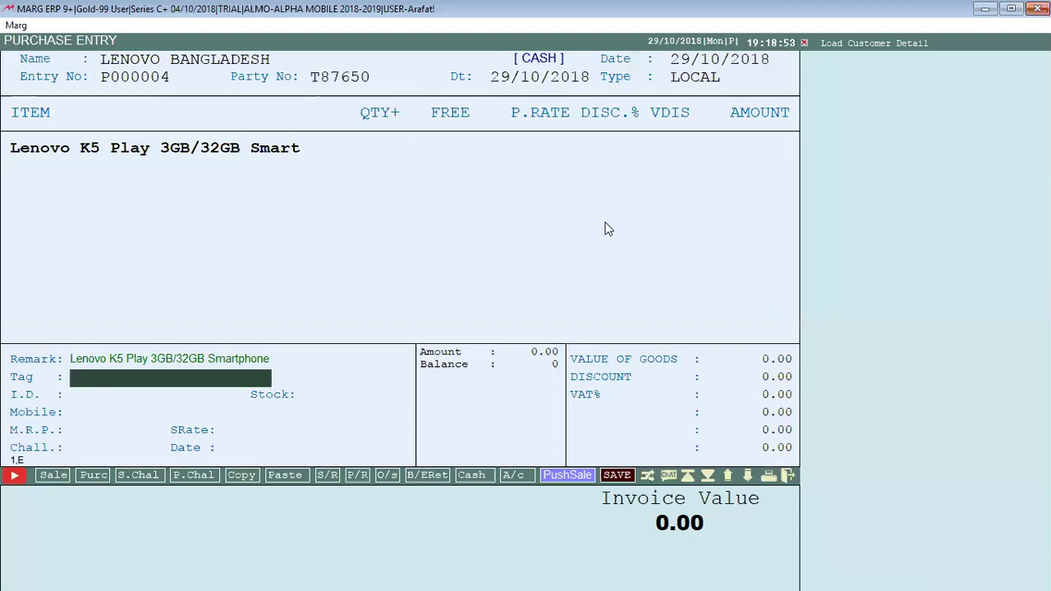
key(Return)
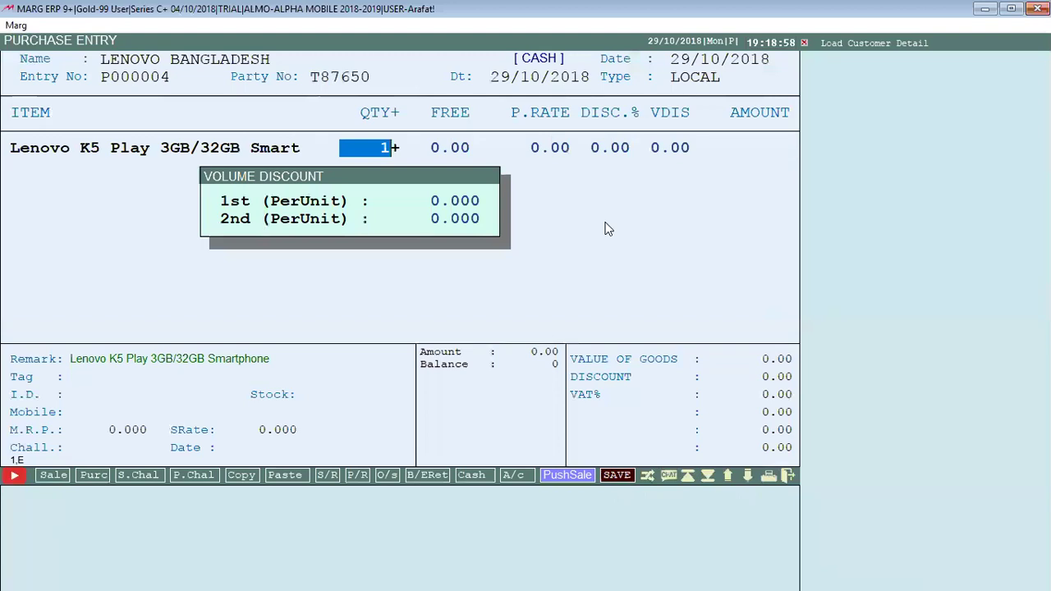
Set the Lenovo phone's quantity to 3 and purchase rate to 13800, leaving the free quantity and all discounts at zero.
text(3)
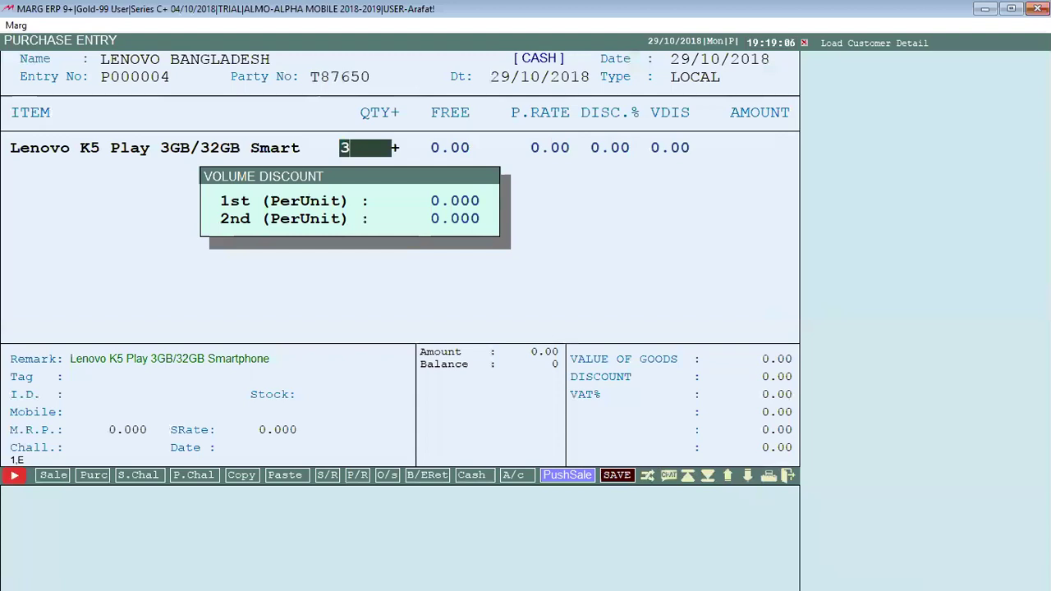
key(Return)
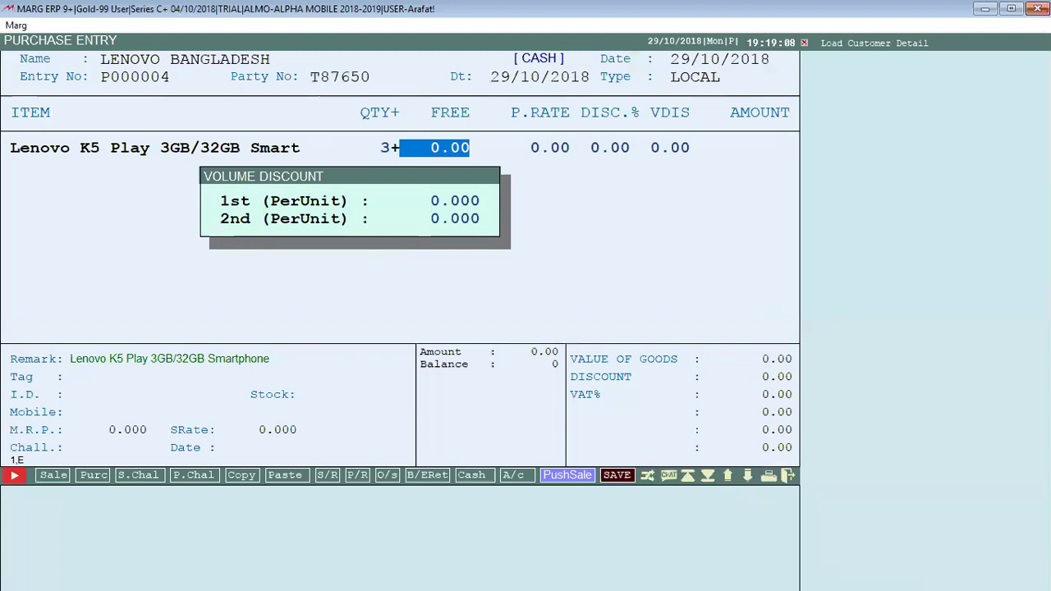
key(Return)
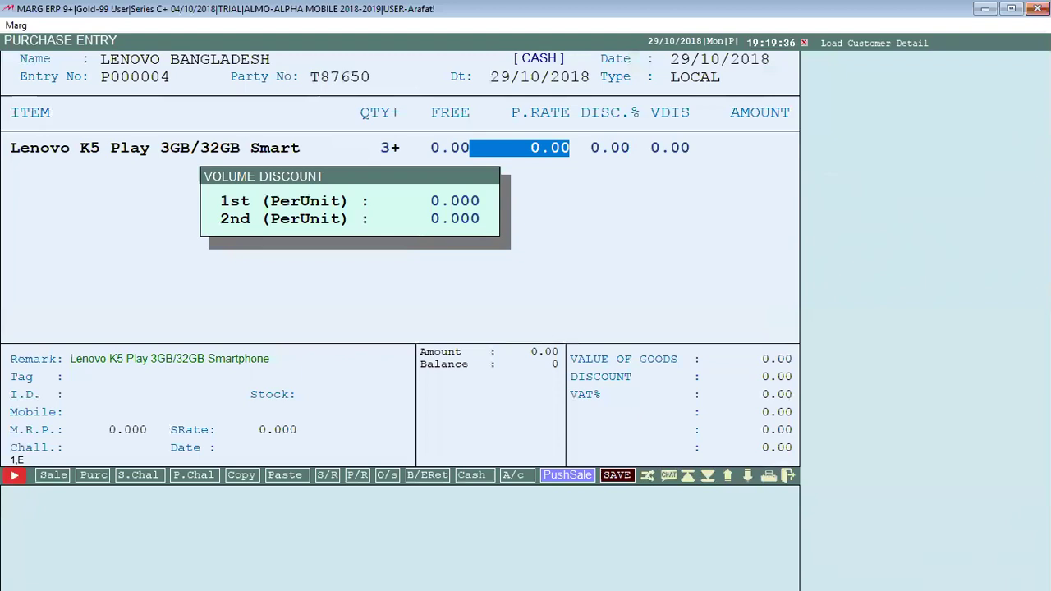
text(138000 .)
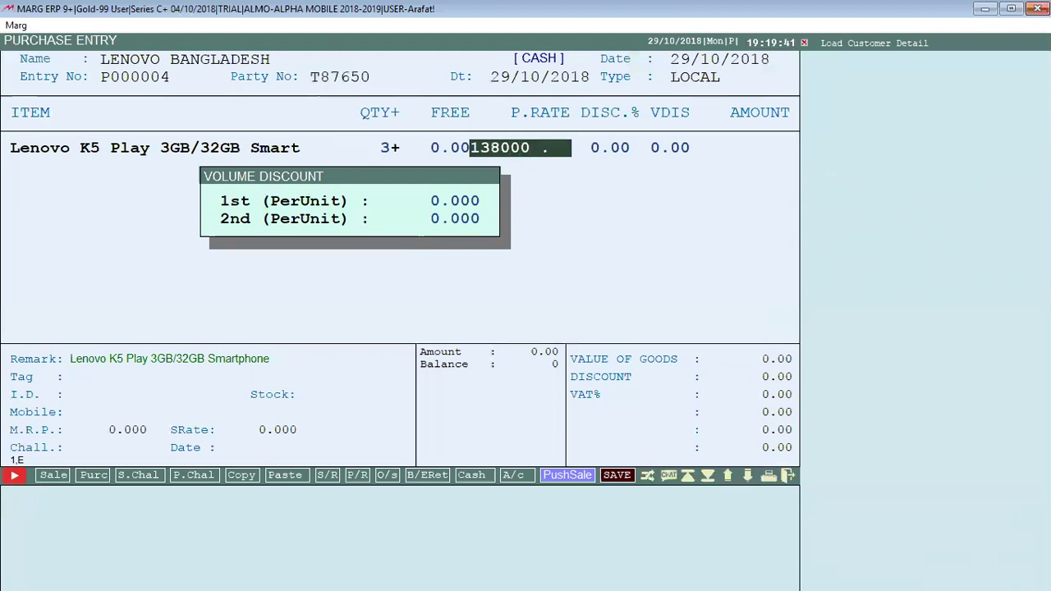
key(BackSpace)
key(Return)
key(Return)
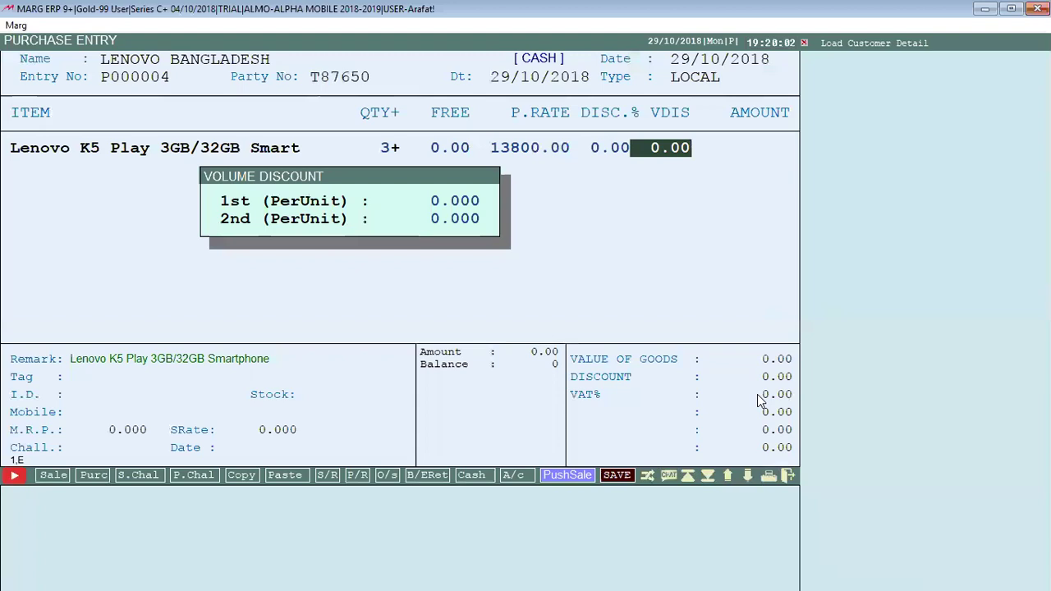
key(Return)
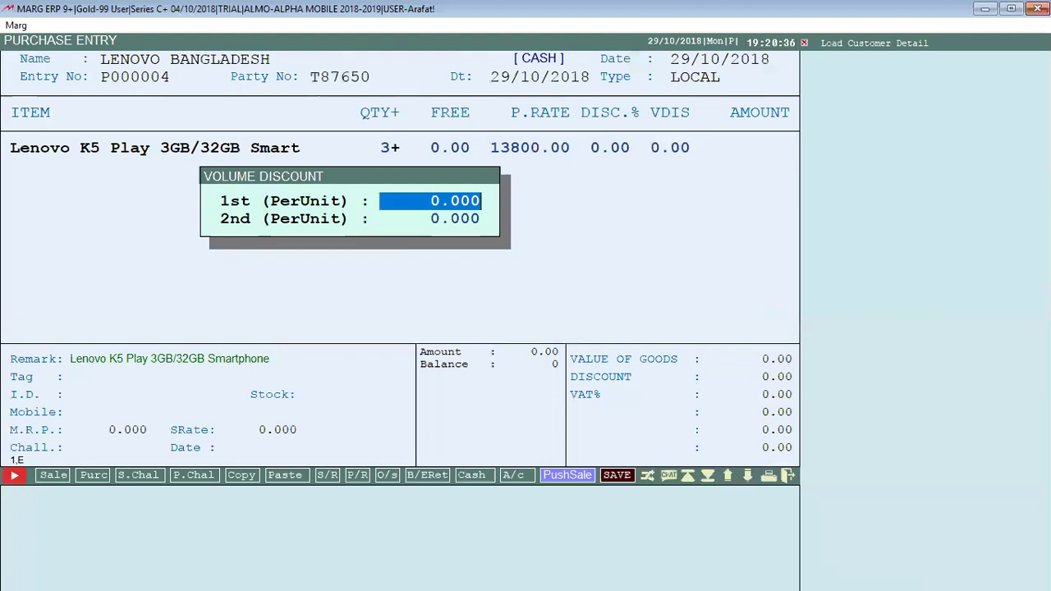
key(Return)
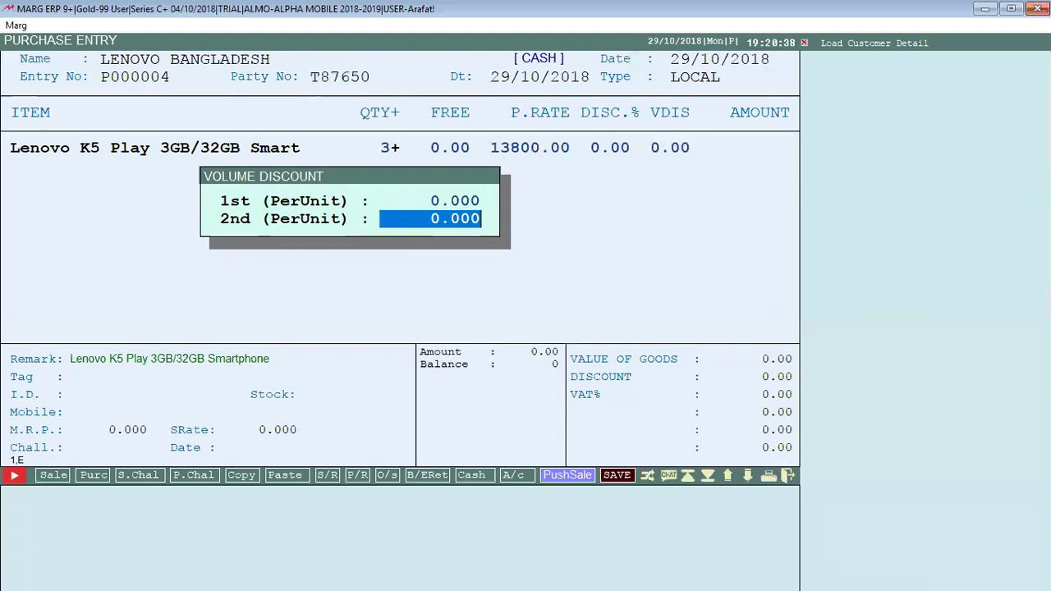
key(Return)
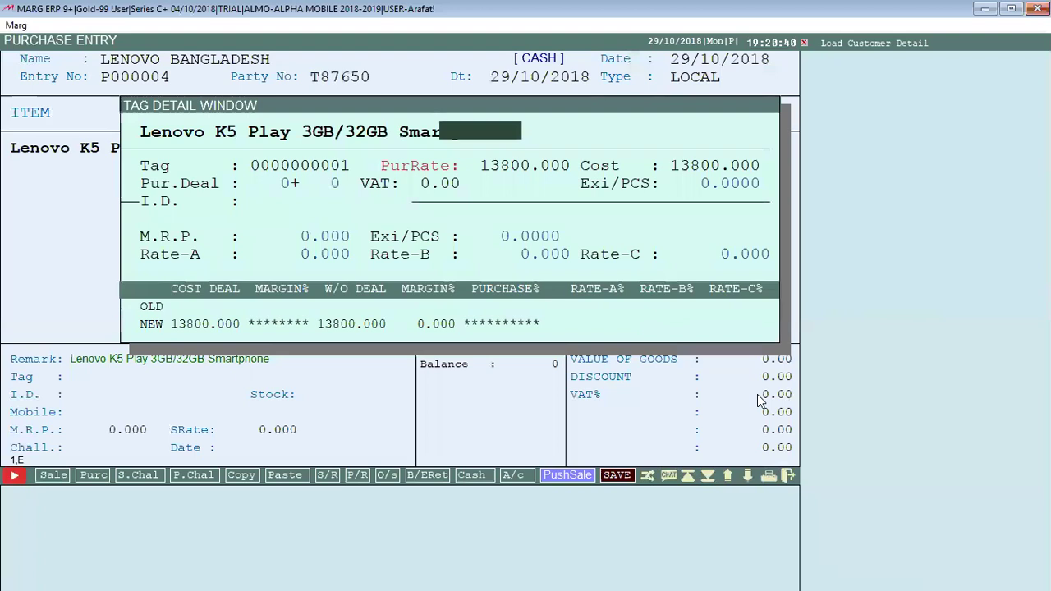
In the phone's tag details, keep purchase deal, VAT and I.D. at their defaults and set the M.R.P. to 14600.
key(Return)
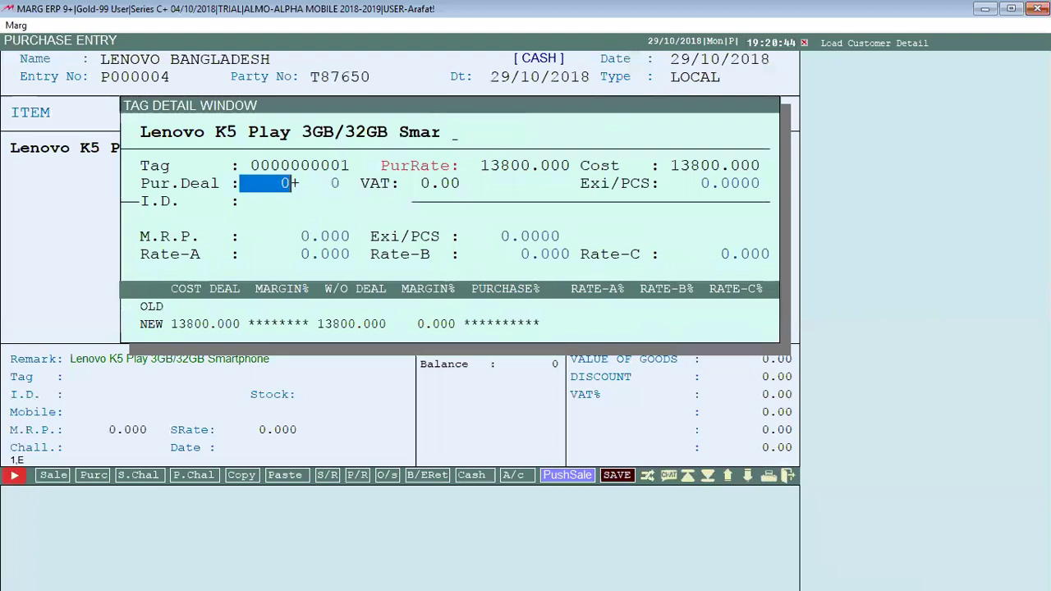
key(Return)
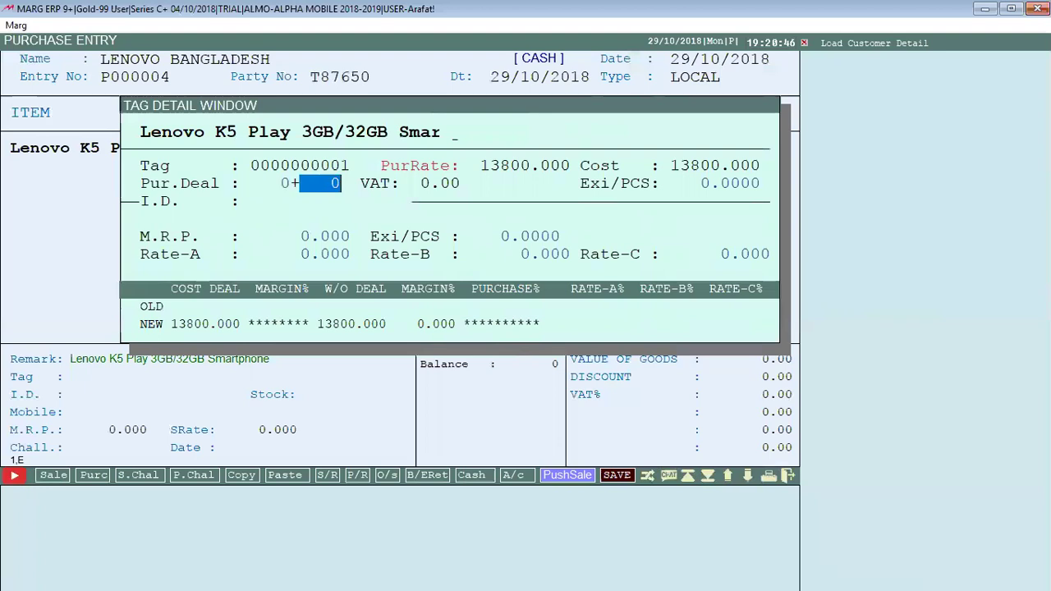
key(Return)
key(Return)
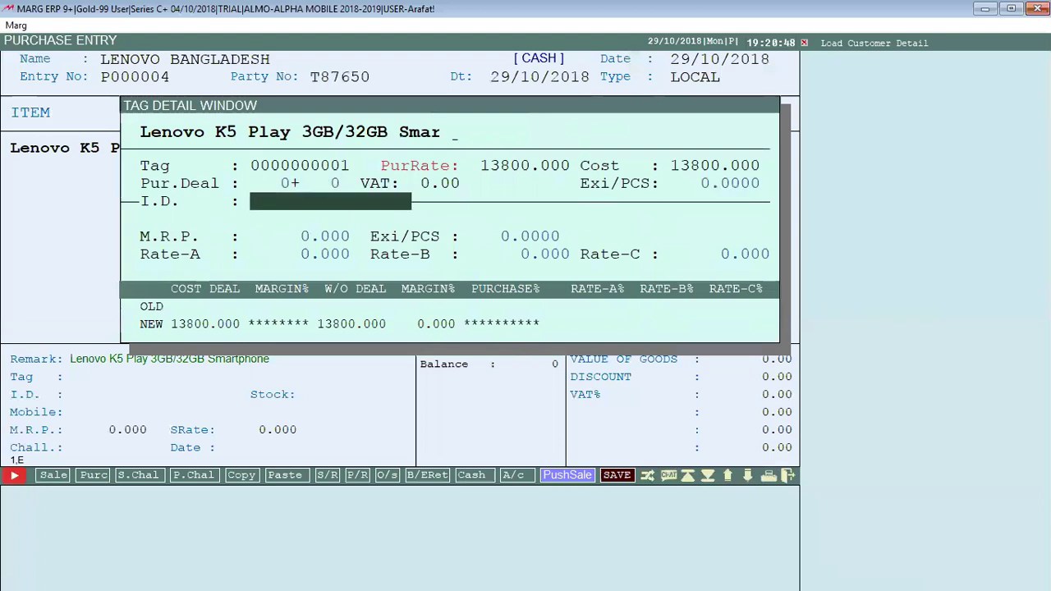
key(Return)
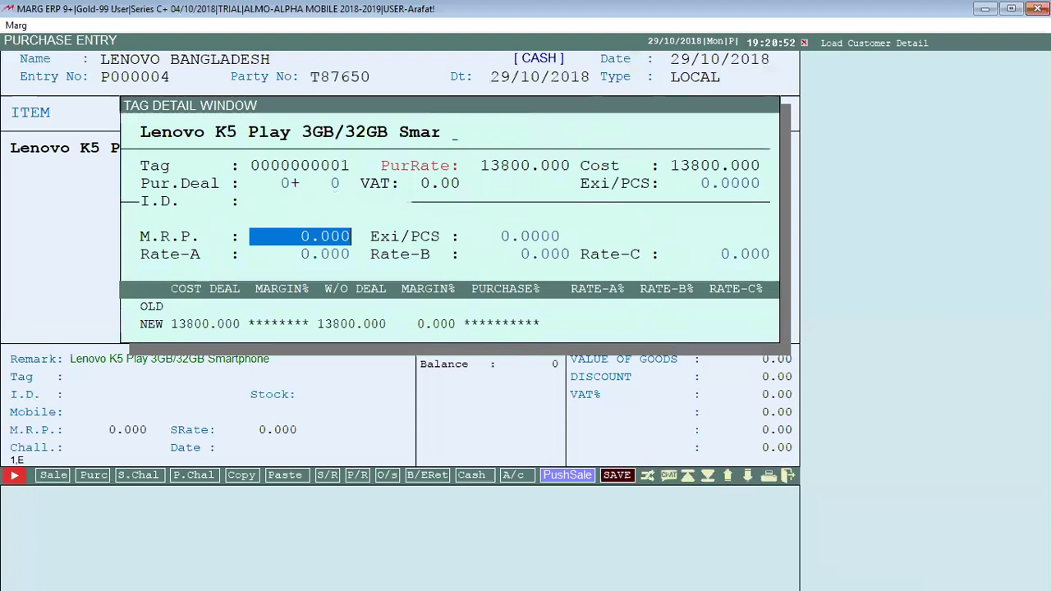
text(14)
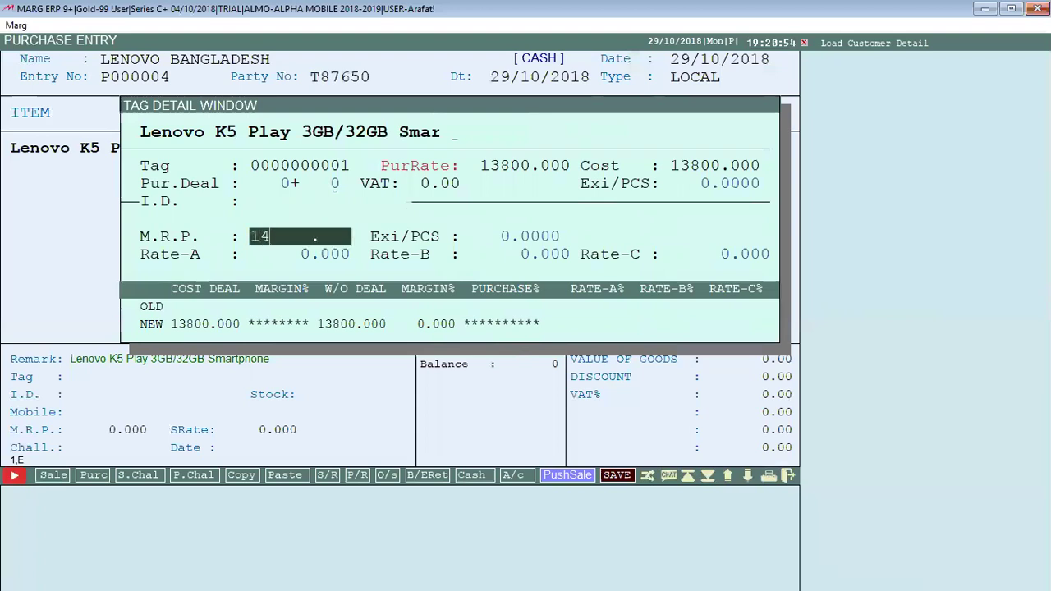
text(600)
key(Return)
key(Return)
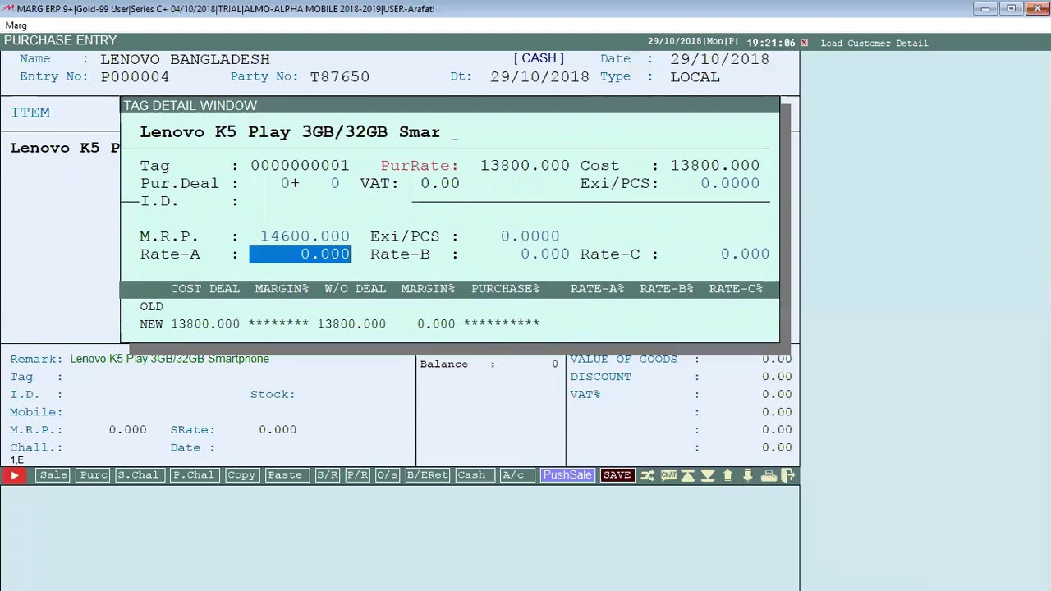
Set Rate-A to 13800, leave Rate-B and Rate-C at zero, and complete the item's tag details.
text(13)
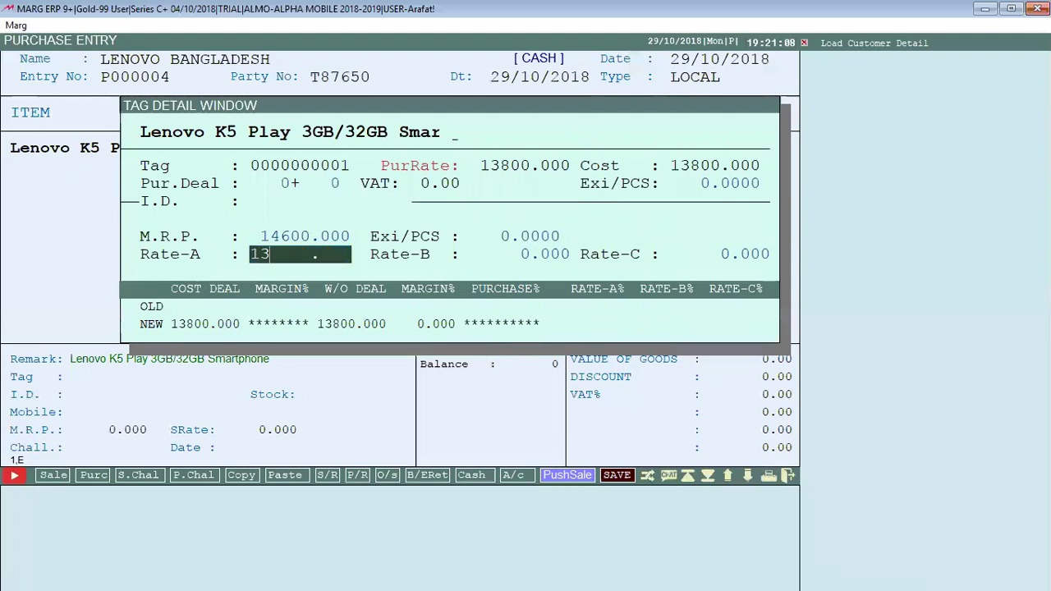
text(800)
key(Return)
key(Return)
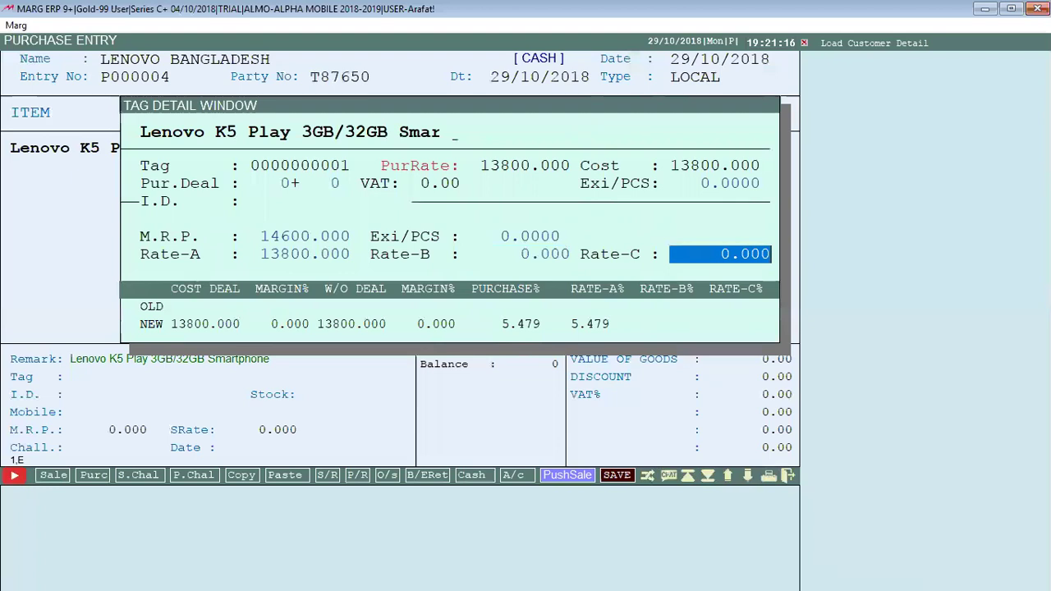
key(Return)
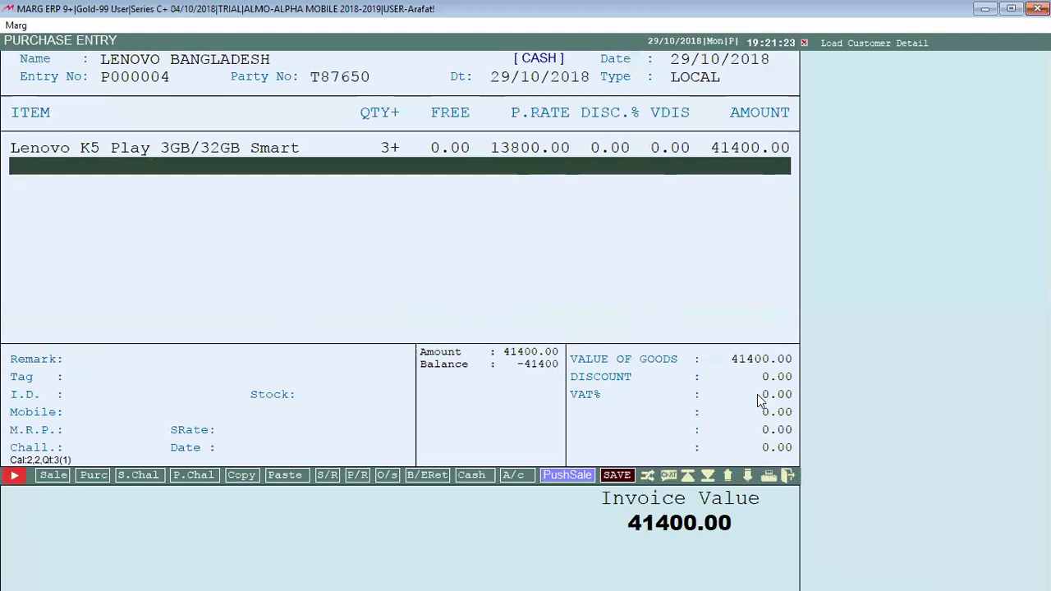
Finish the item list with no bill discount and decline the tax summary and rate checks.
key(Return)
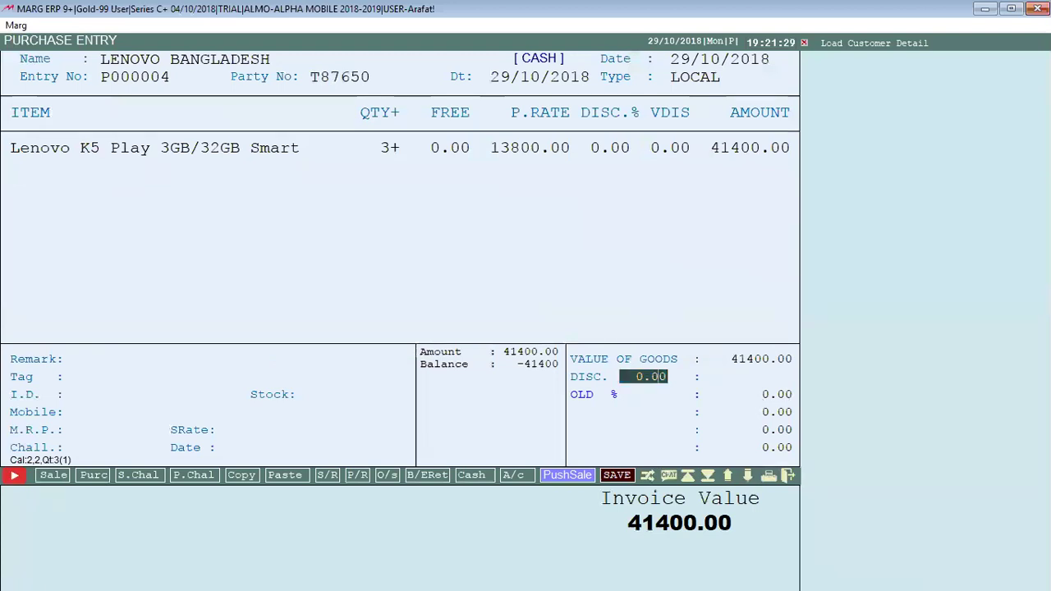
key(Return)
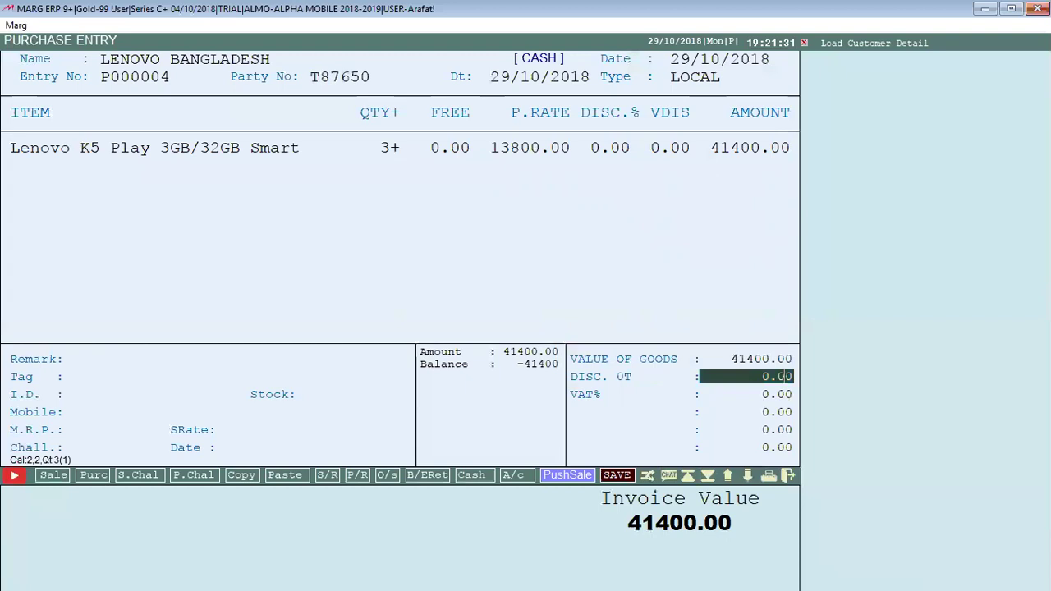
key(Return)
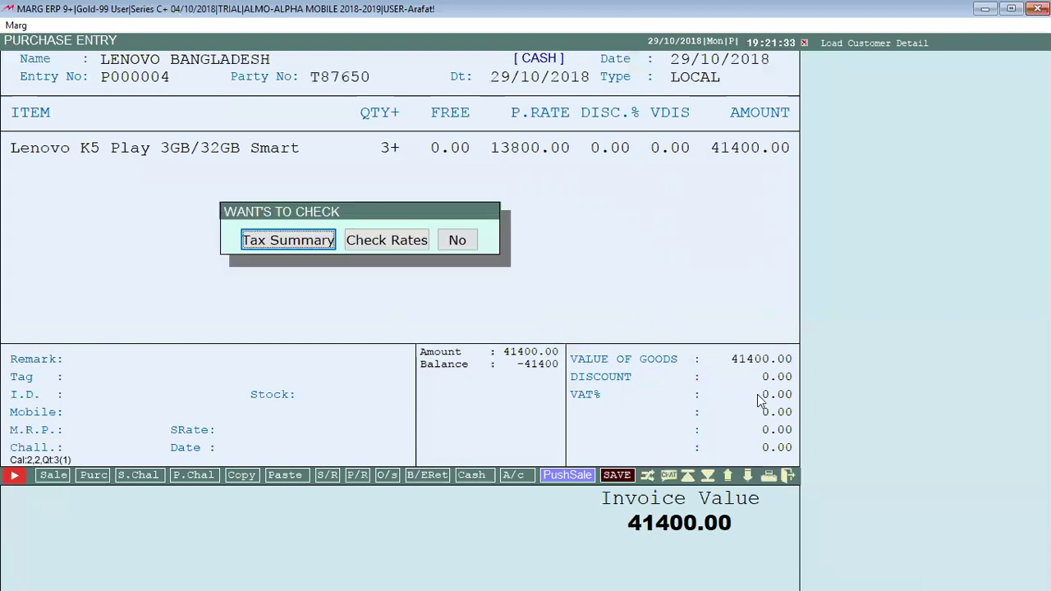
key(Right)
key(Right)
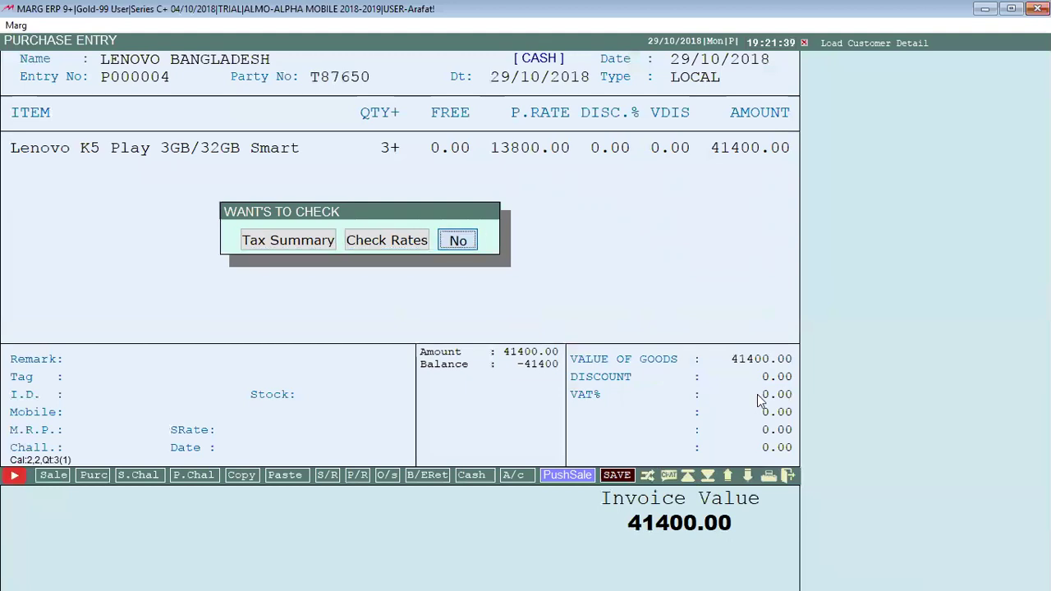
key(Return)
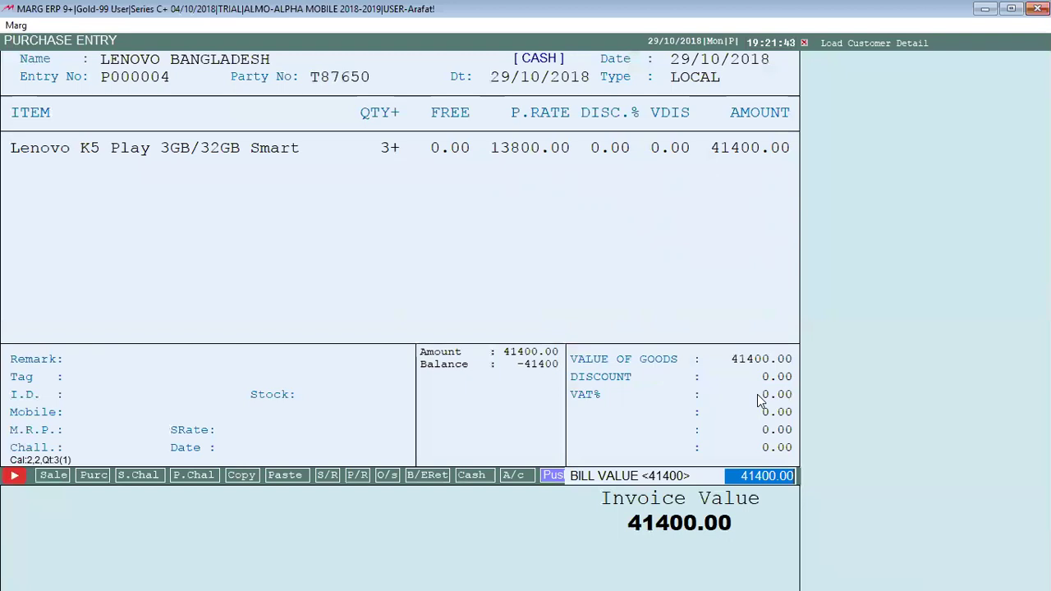
Accept the calculated bill value with a land cost of zero and save the purchase bill.
key(Return)
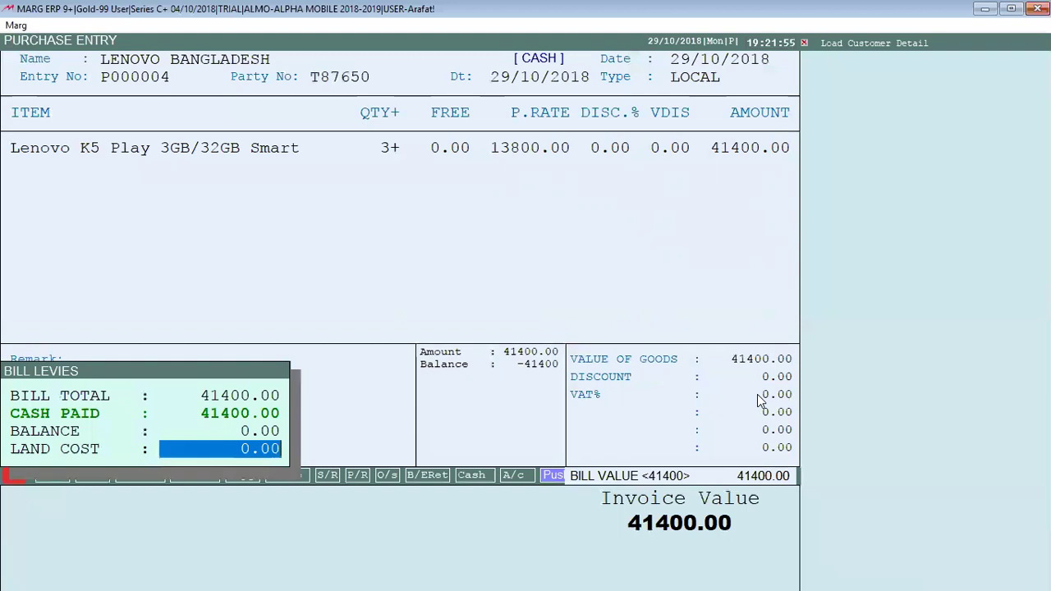
key(Return)
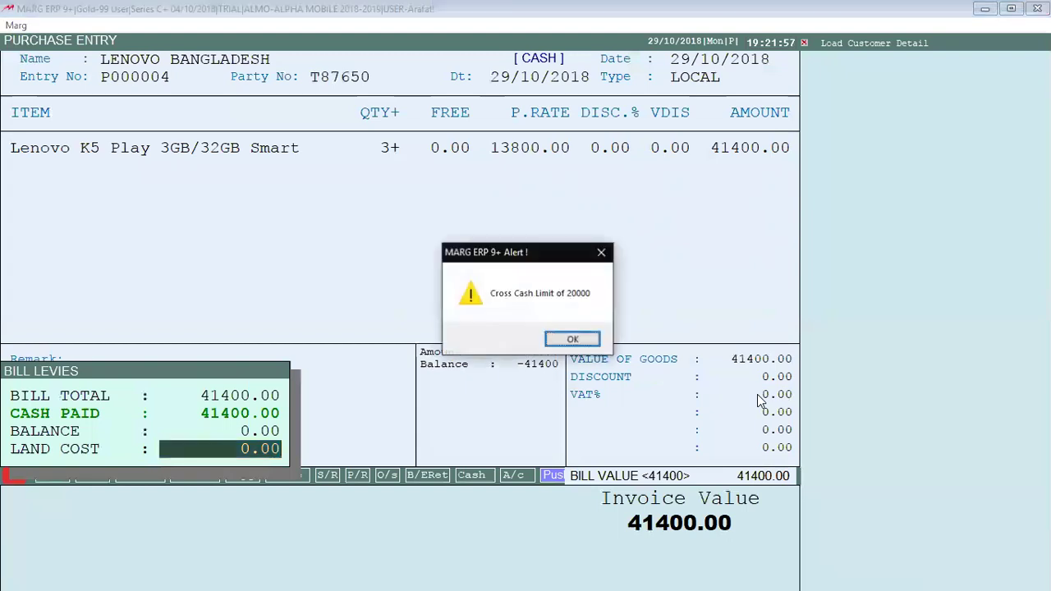
key(Return)
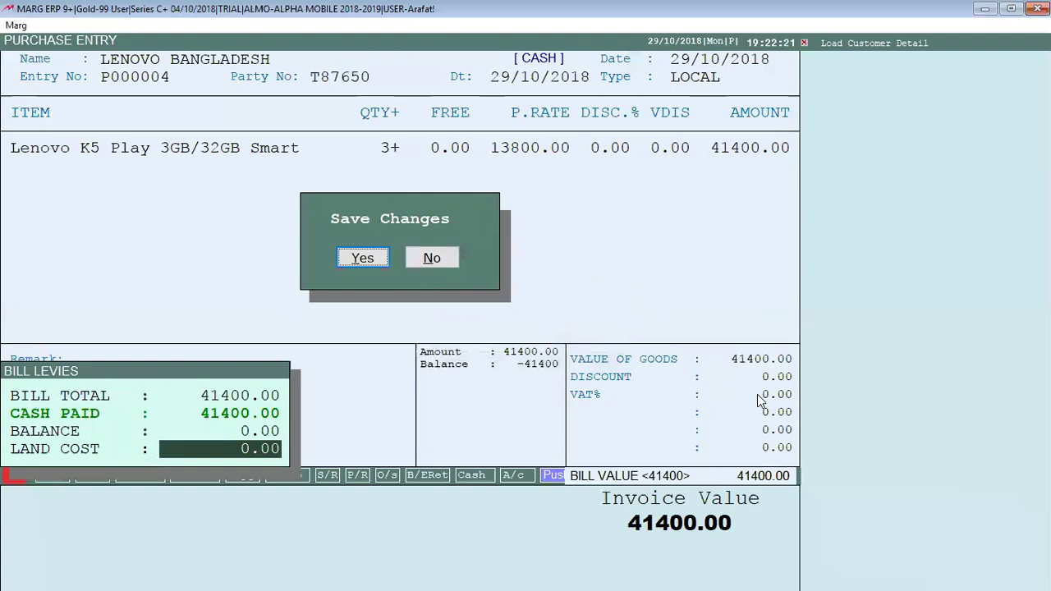
key(Return)
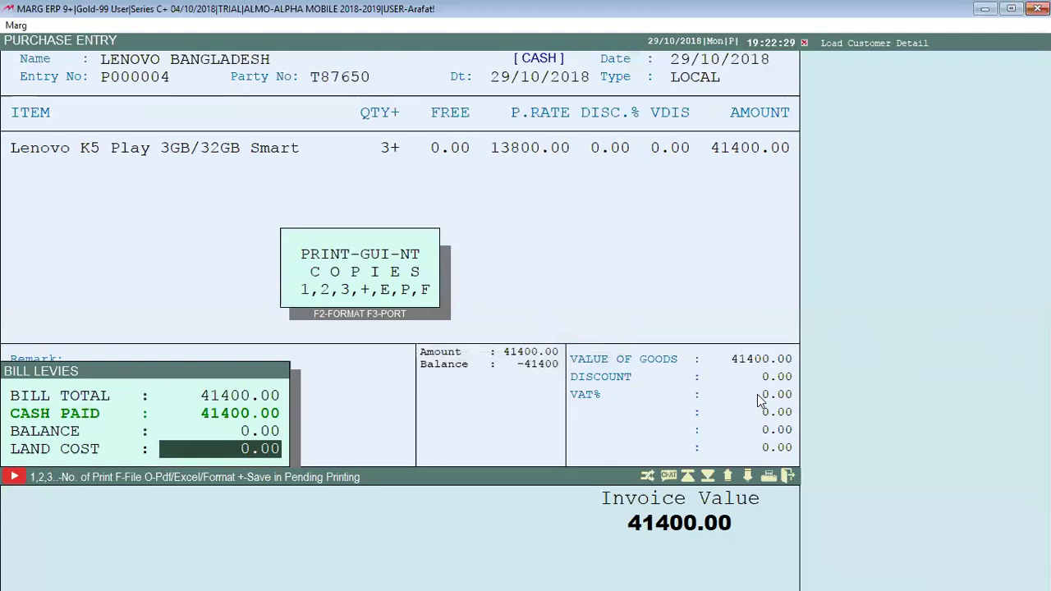
Request one print copy of the bill, cancel its PDF output, and leave purchase entry for the main screen.
key(1)
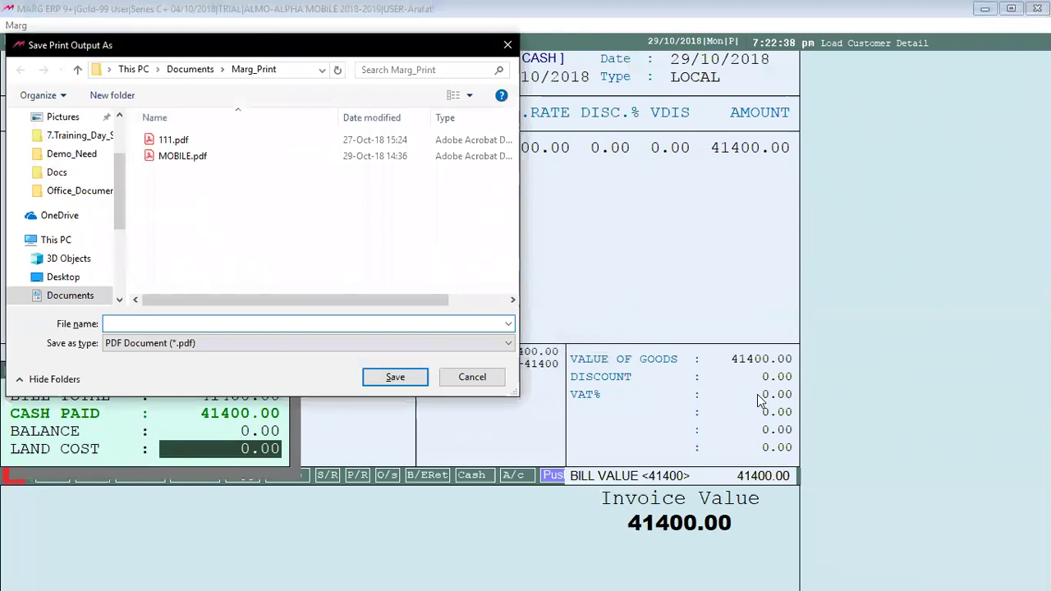
key(Escape)
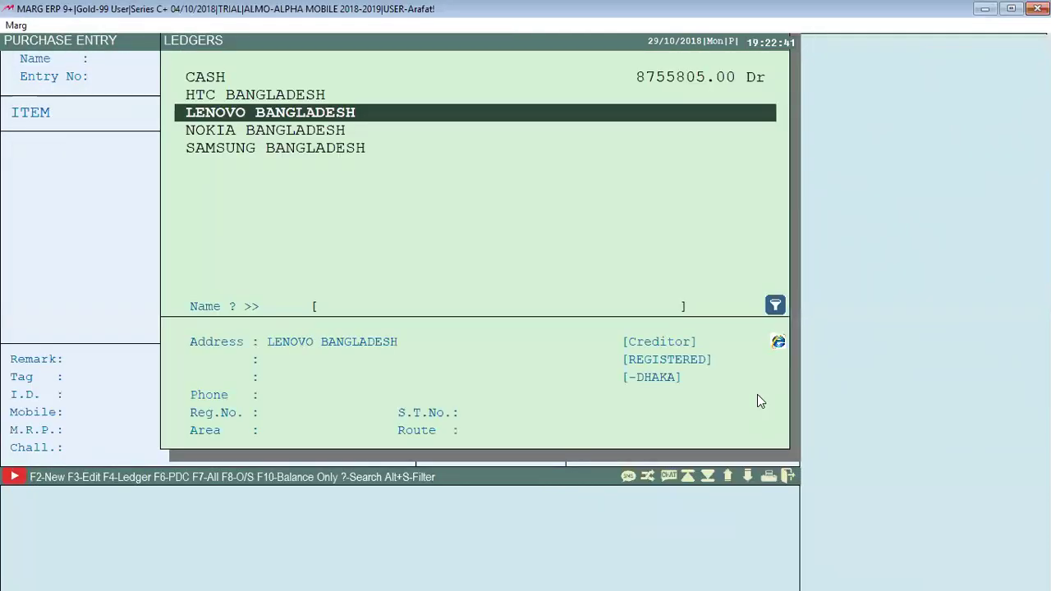
key(Escape)
key(Escape)
Open the Current Stock report, check the stock and rates of the Lenovo K5 Play 3GB/32GB Smartphone, and close the report.
key(Right)
key(Right)
key(Right)
key(Right)
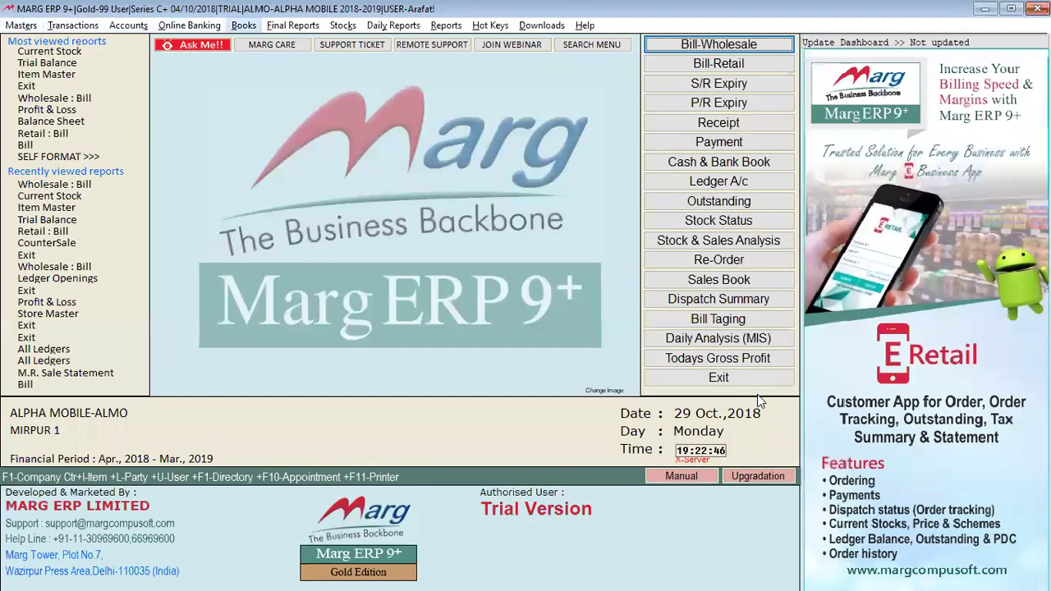
key(Right)
key(Right)
key(Down)
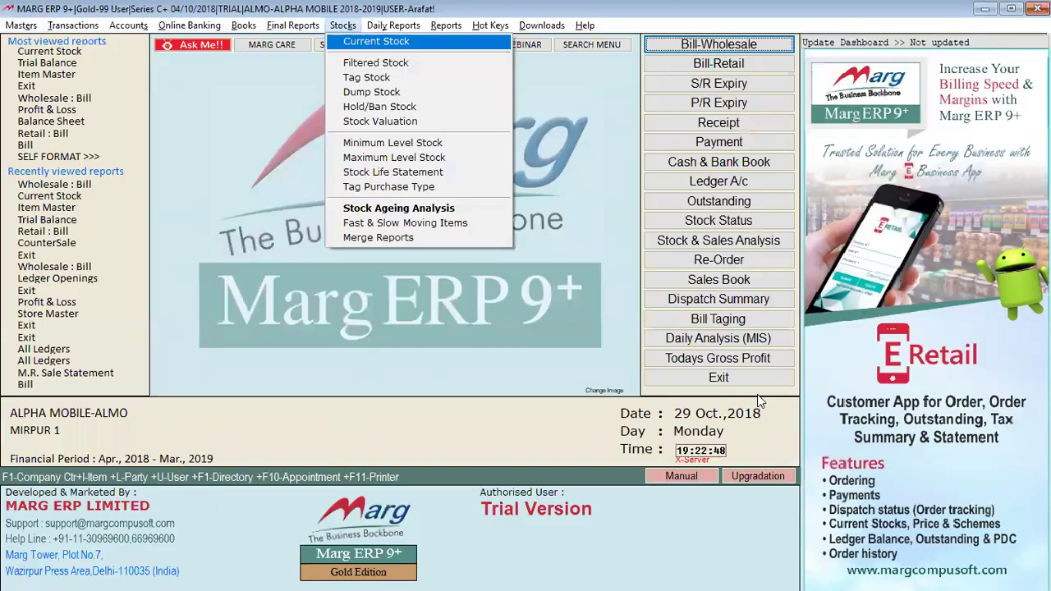
key(Return)
key(Down)
key(Down)
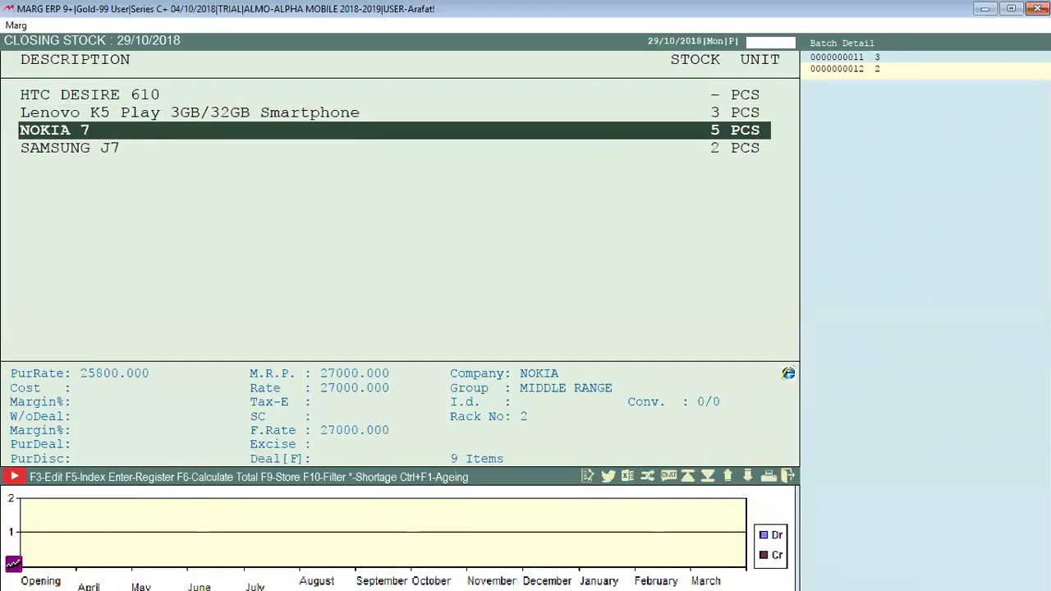
key(Up)
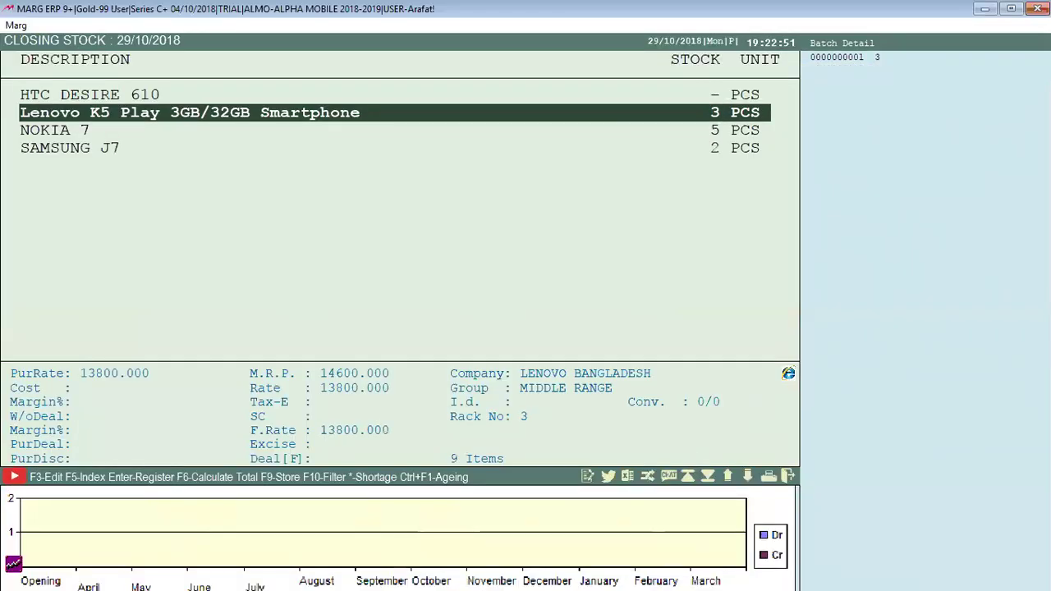
key(Escape)
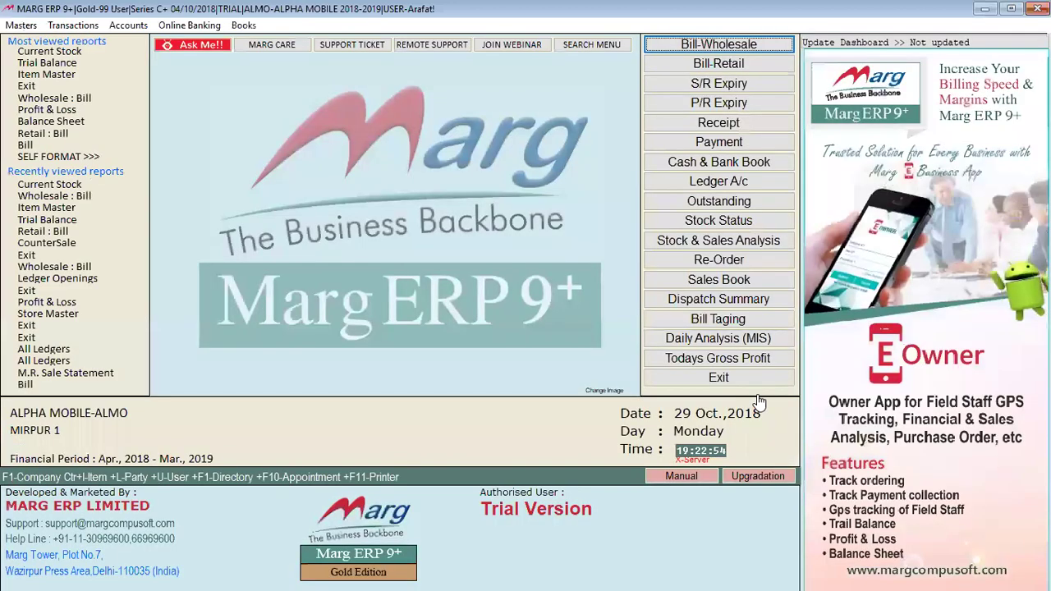